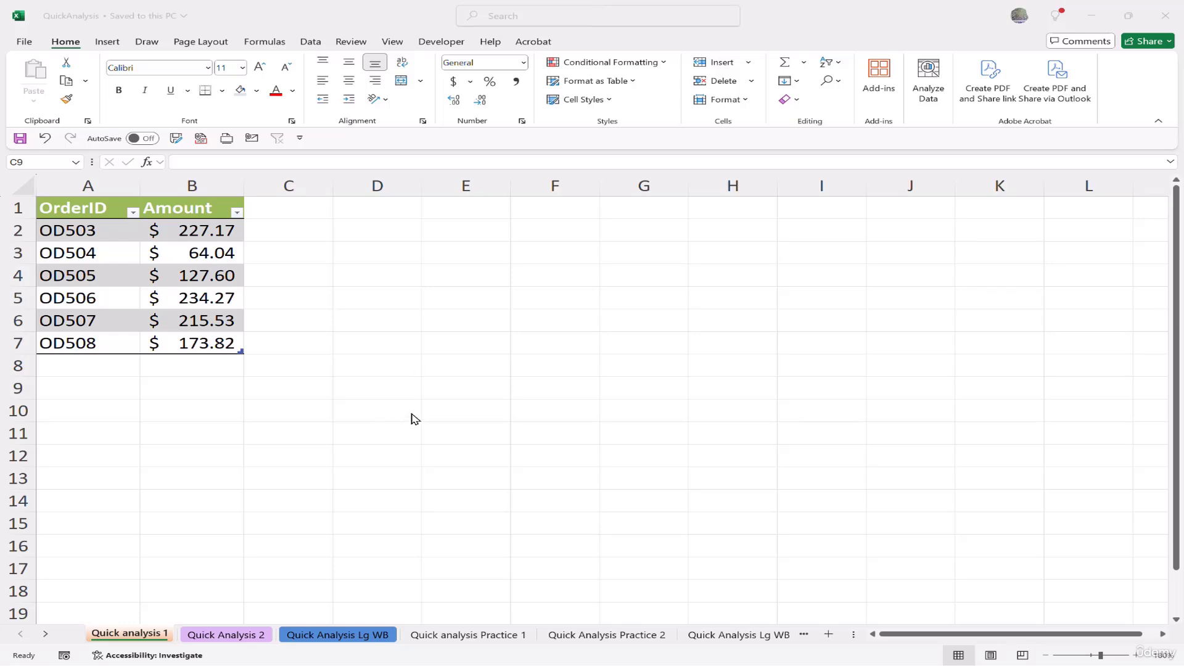
Step: Add a Sum total row below the OrderID and Amount data in A2:B7 using Quick Analysis
left_click(84, 230)
left_click_drag(85, 230, 205, 339)
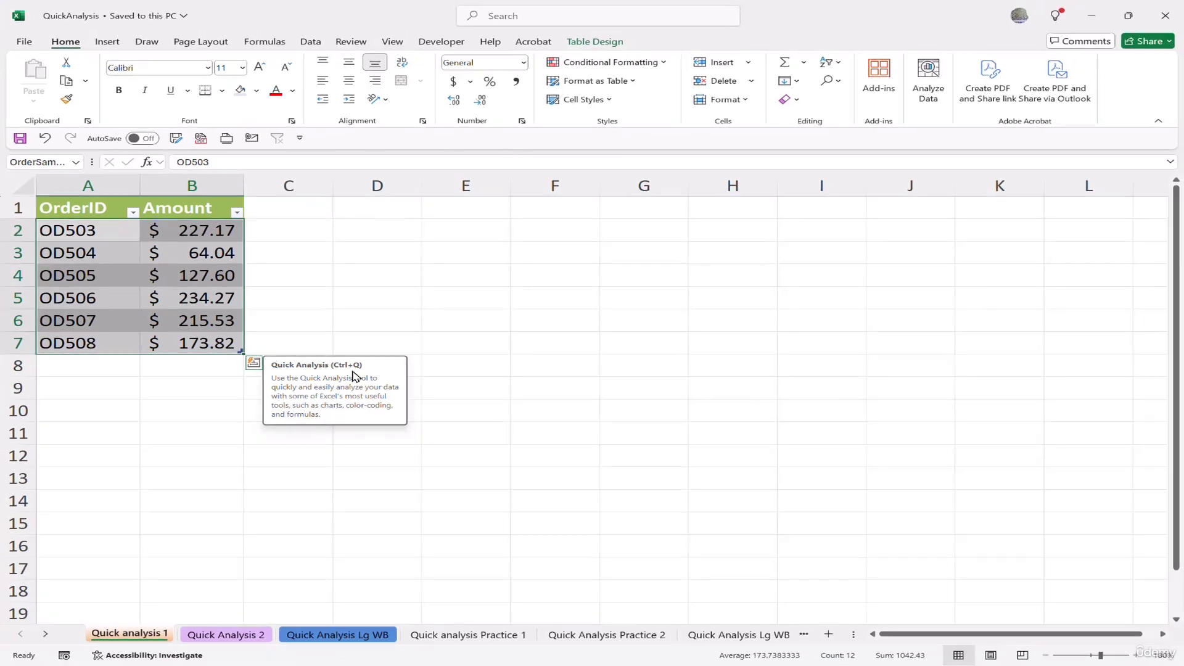
left_click(255, 364)
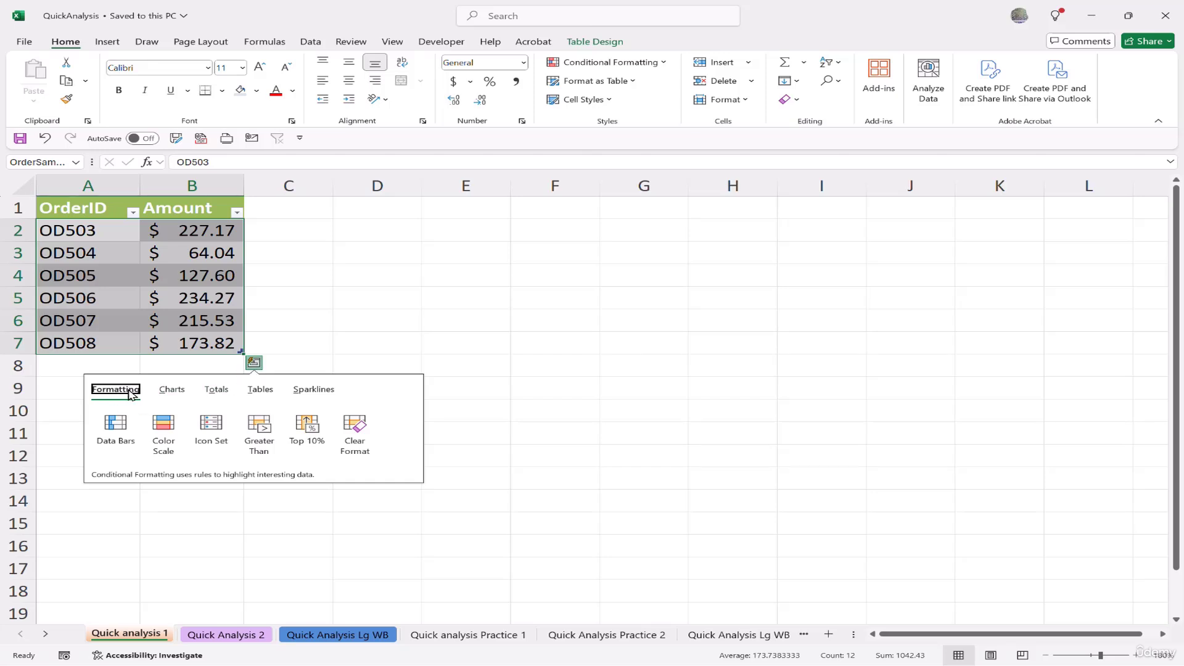
left_click(172, 392)
left_click(217, 394)
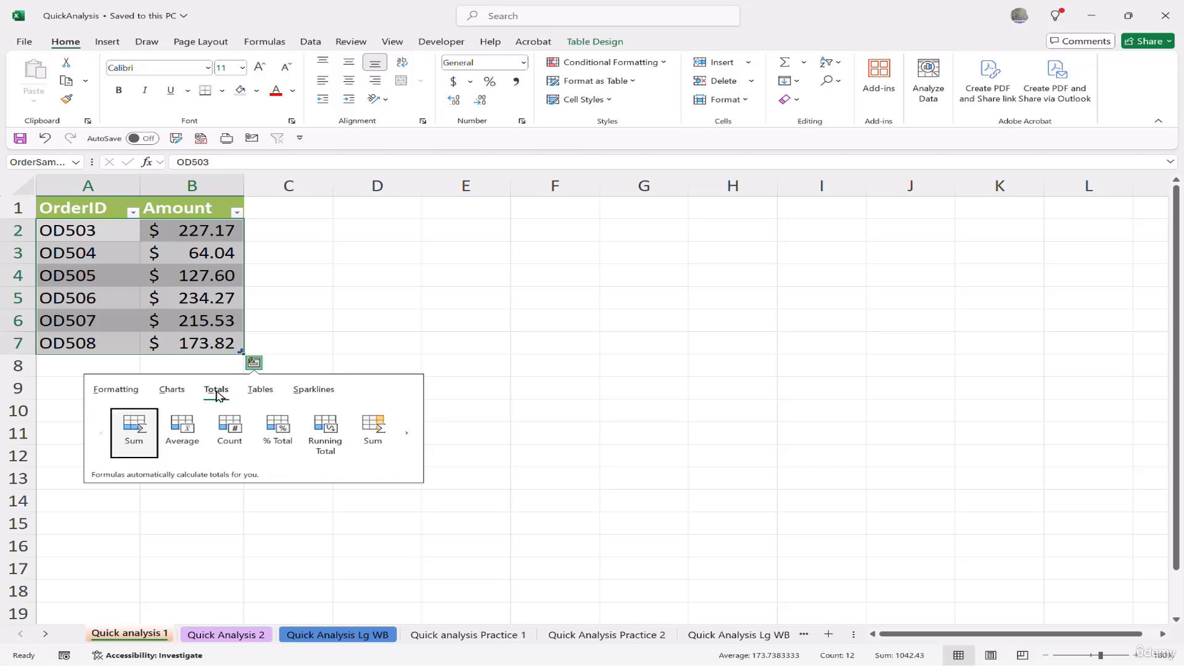
left_click(262, 393)
left_click(311, 395)
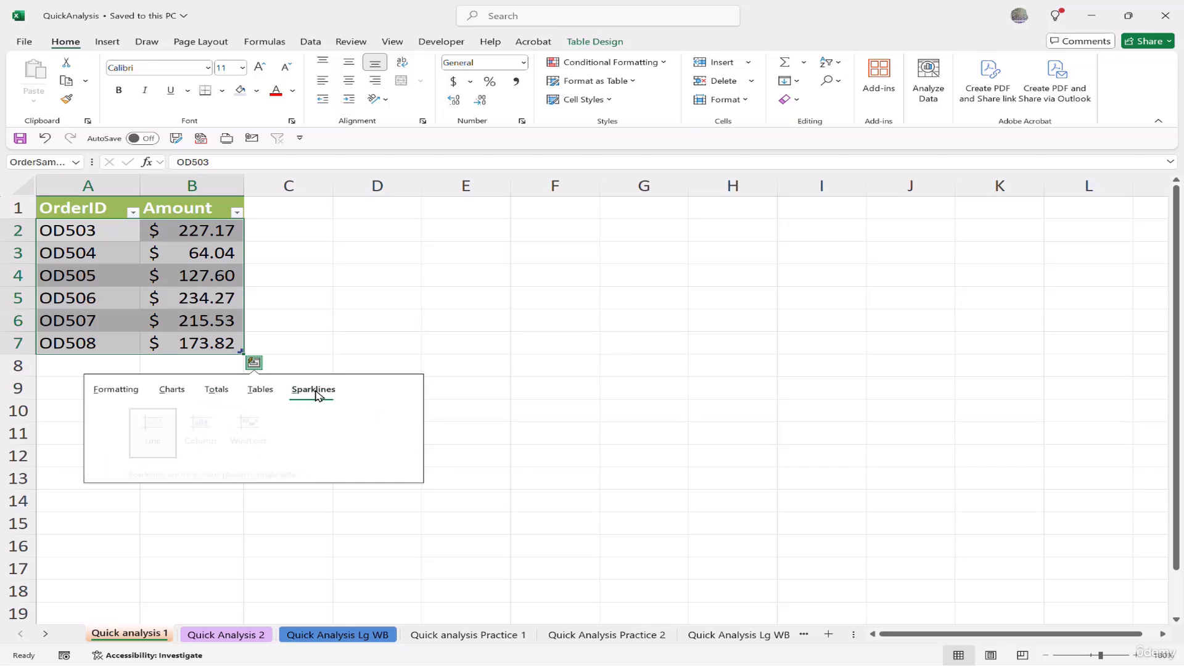
left_click(216, 396)
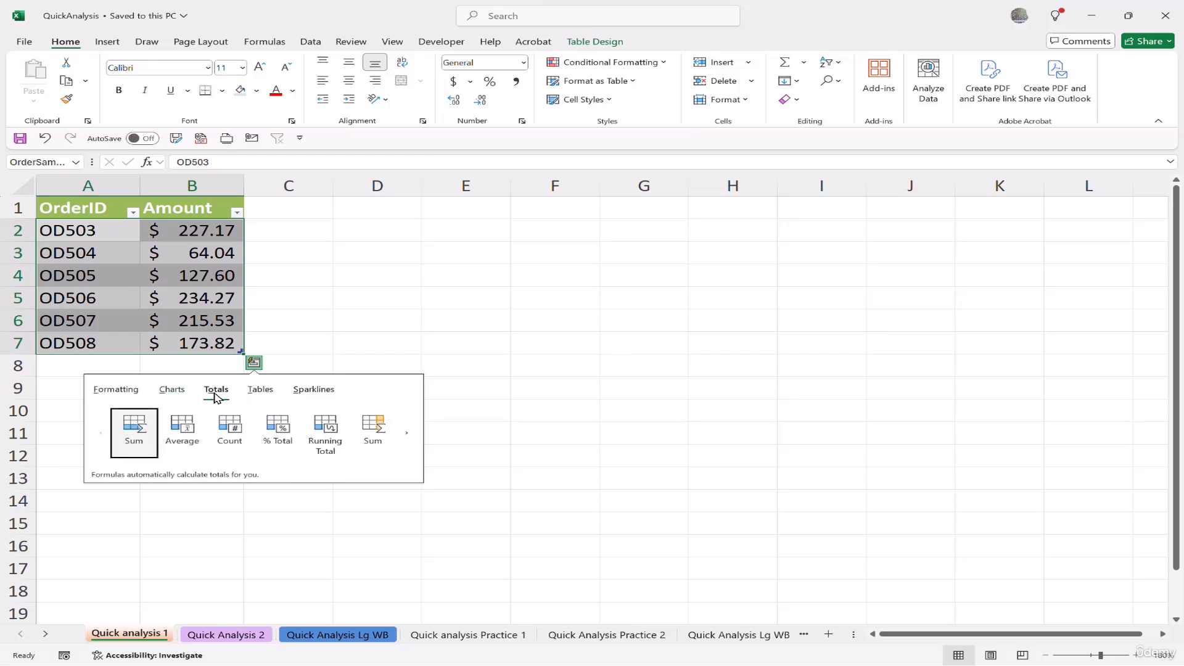
left_click(133, 435)
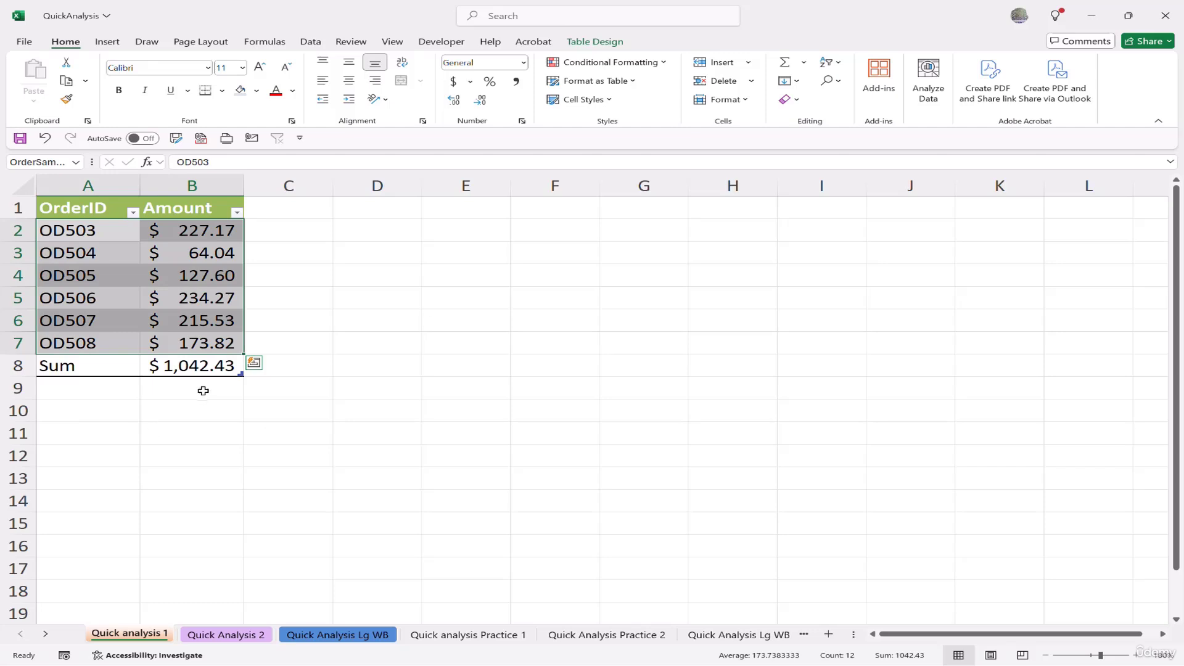
Step: Try the Count function for the Amount total in cell B8 and settle on Average
left_click(202, 367)
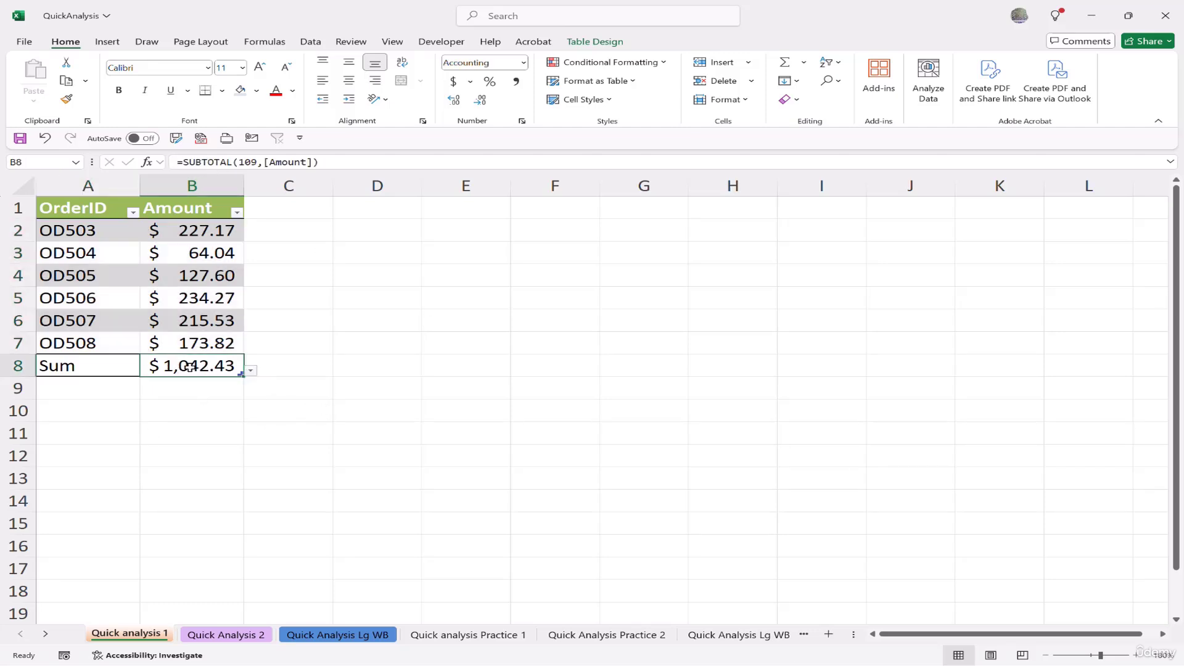
left_click(250, 370)
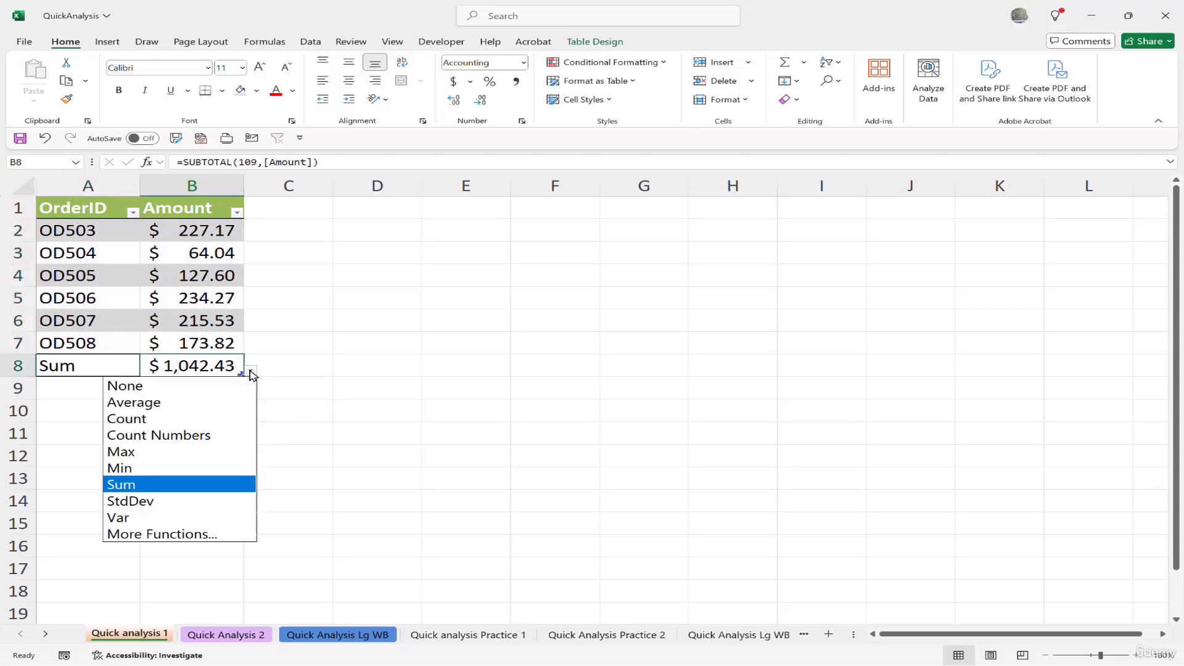
left_click(152, 418)
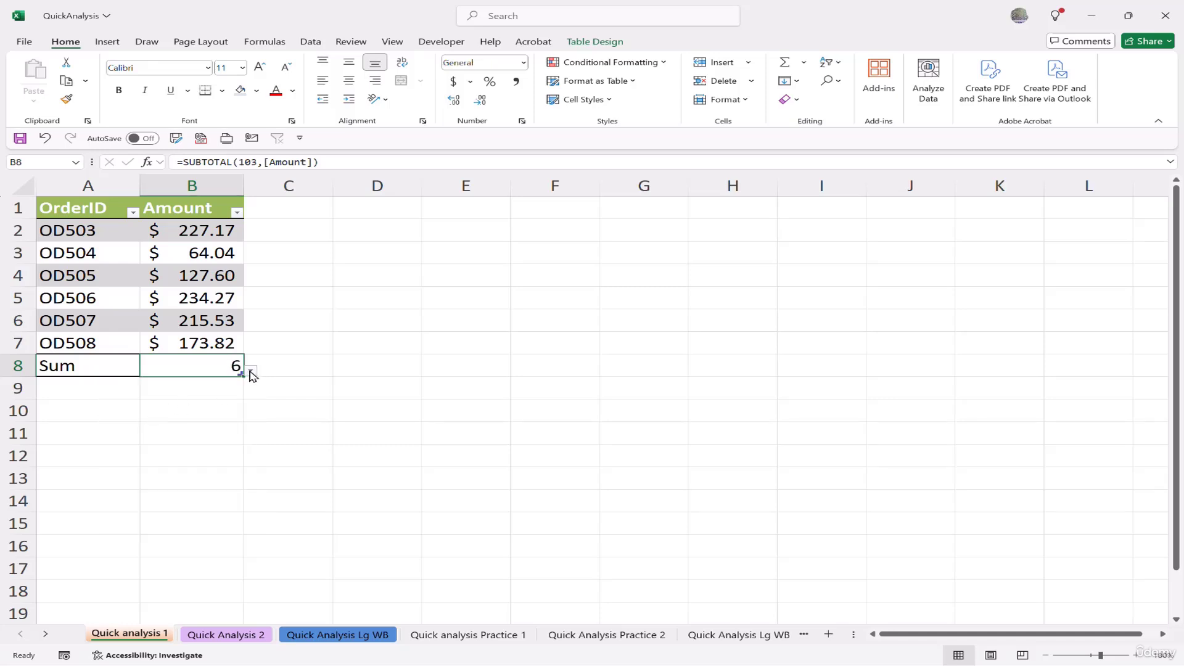
left_click(251, 371)
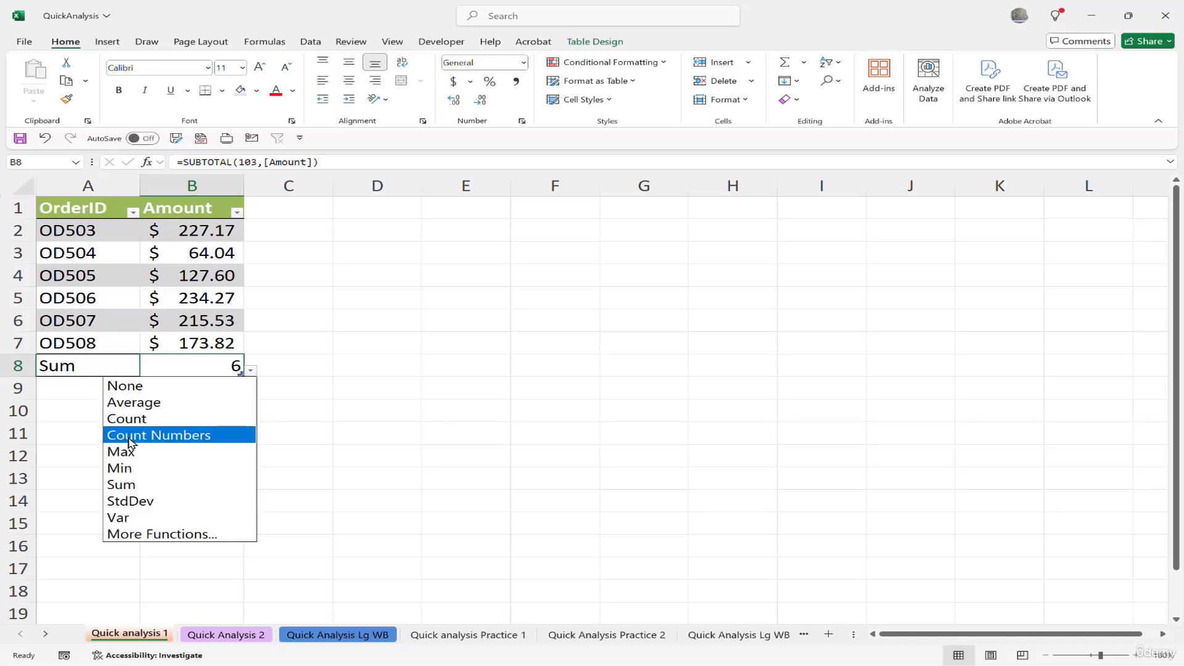
left_click(138, 404)
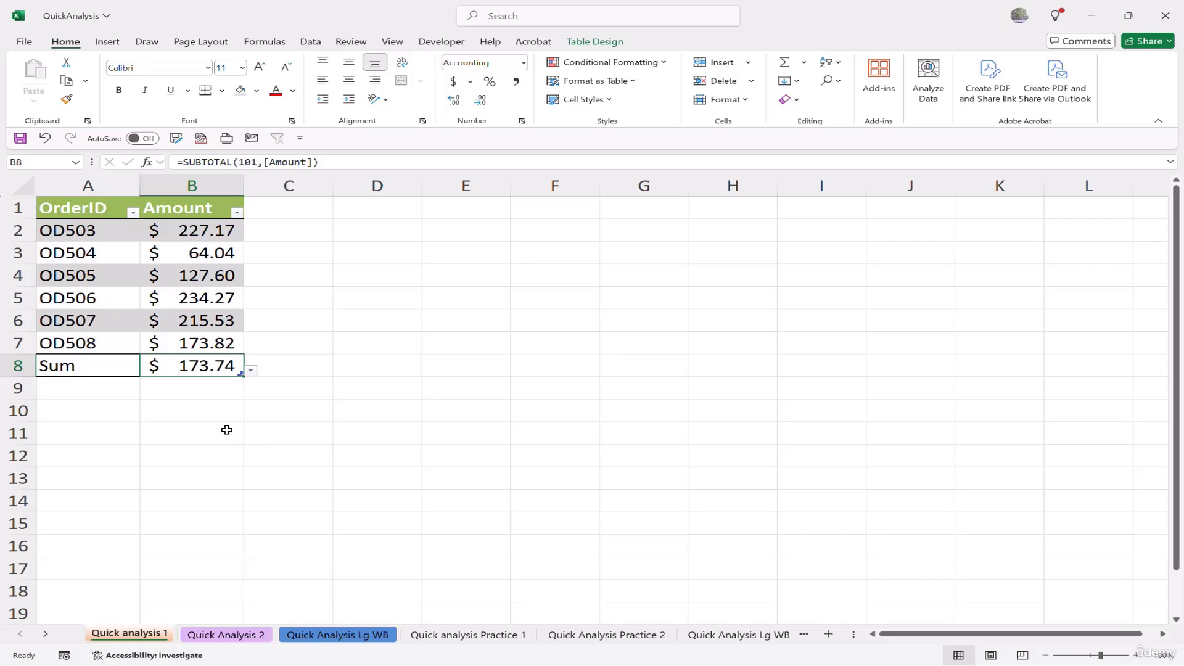
Step: On the Quick Analysis 2 sheet, add a Sum beneath each year column of the scores in B3:F12 with Quick Analysis
left_click(240, 637)
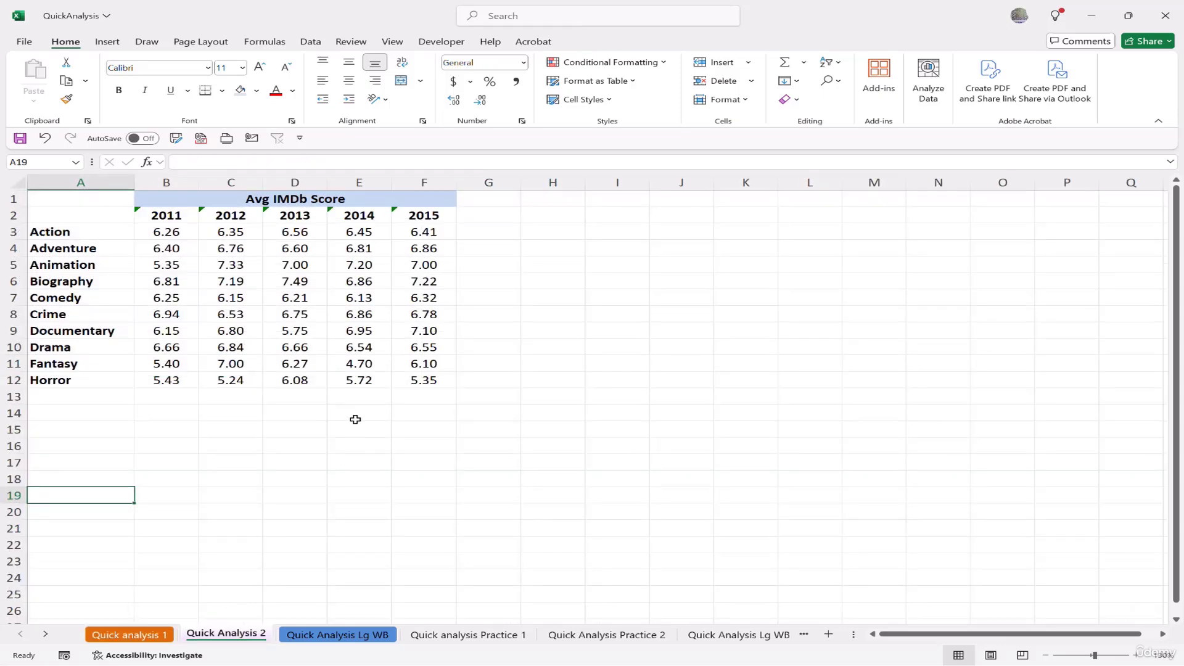
left_click_drag(156, 231, 423, 378)
left_click(466, 398)
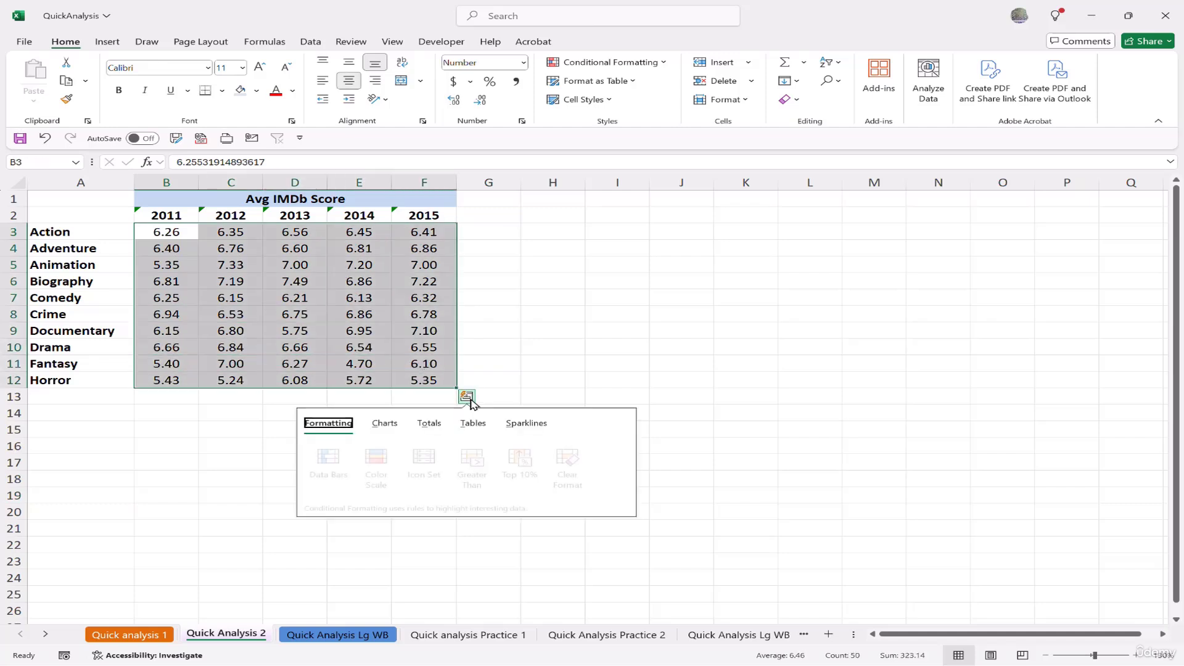
left_click(428, 423)
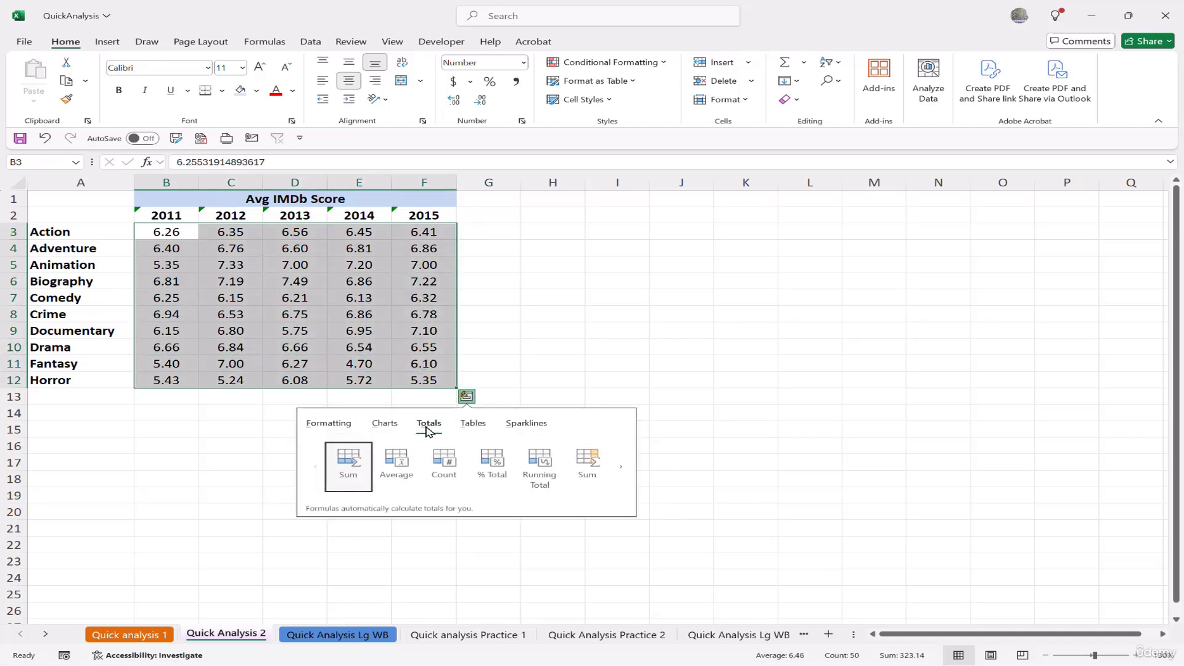
left_click(347, 462)
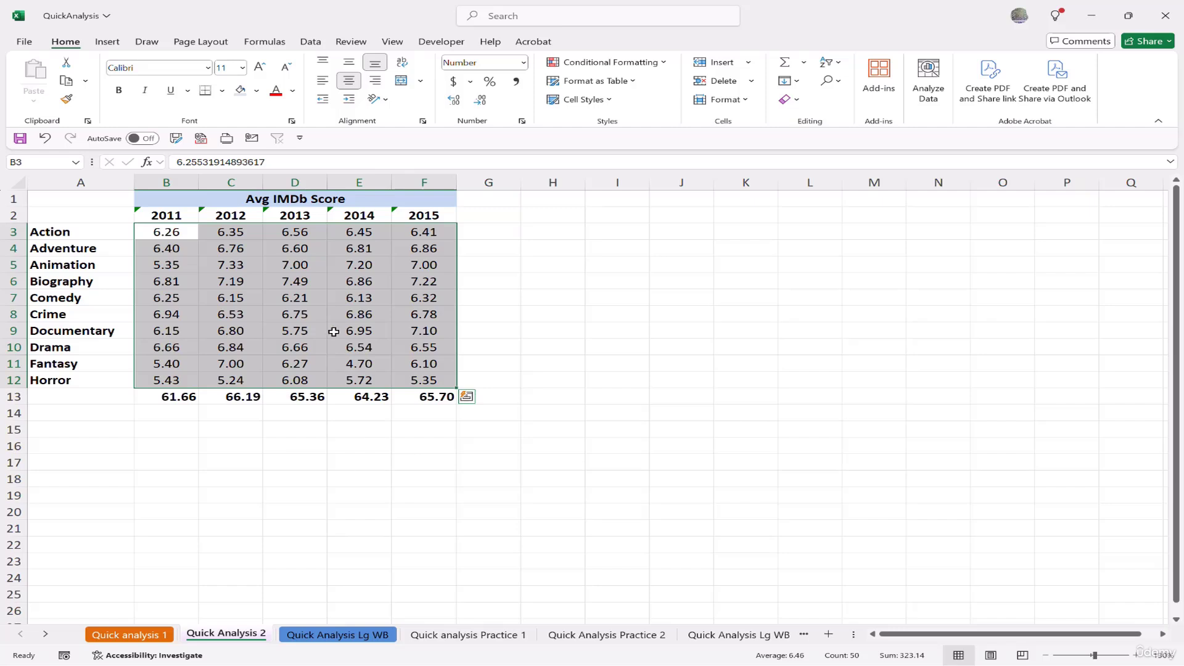
Step: Add a Sum for each genre row of B3:F12 in column G with the Quick Analysis totals
left_click(468, 398)
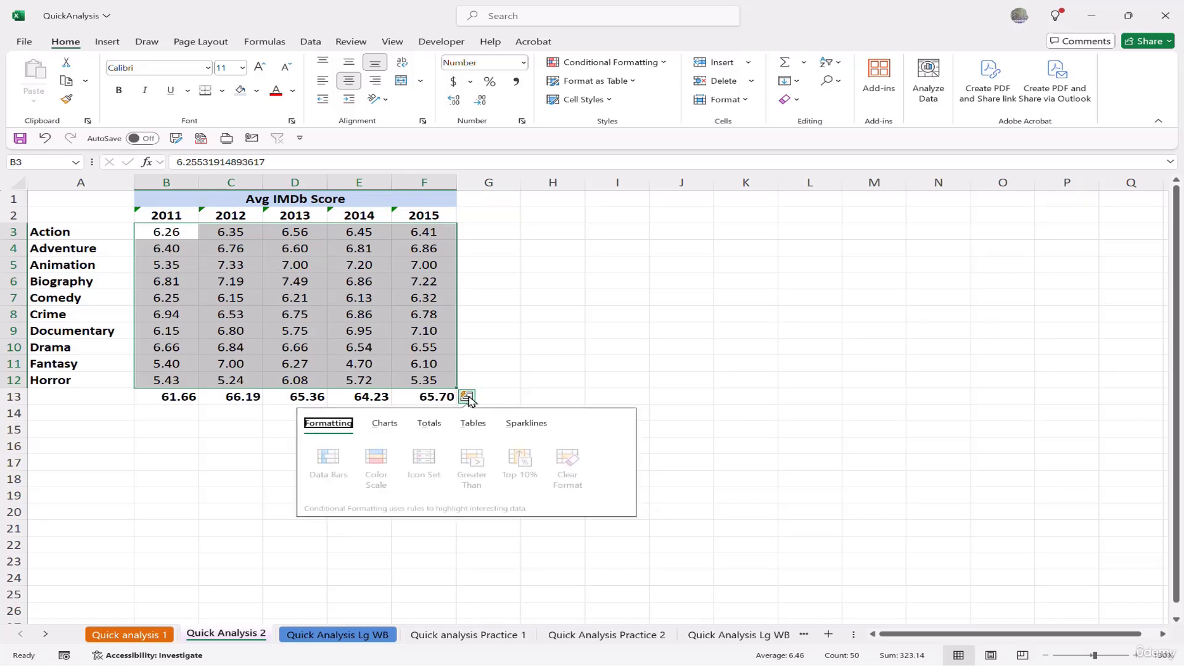
left_click(432, 424)
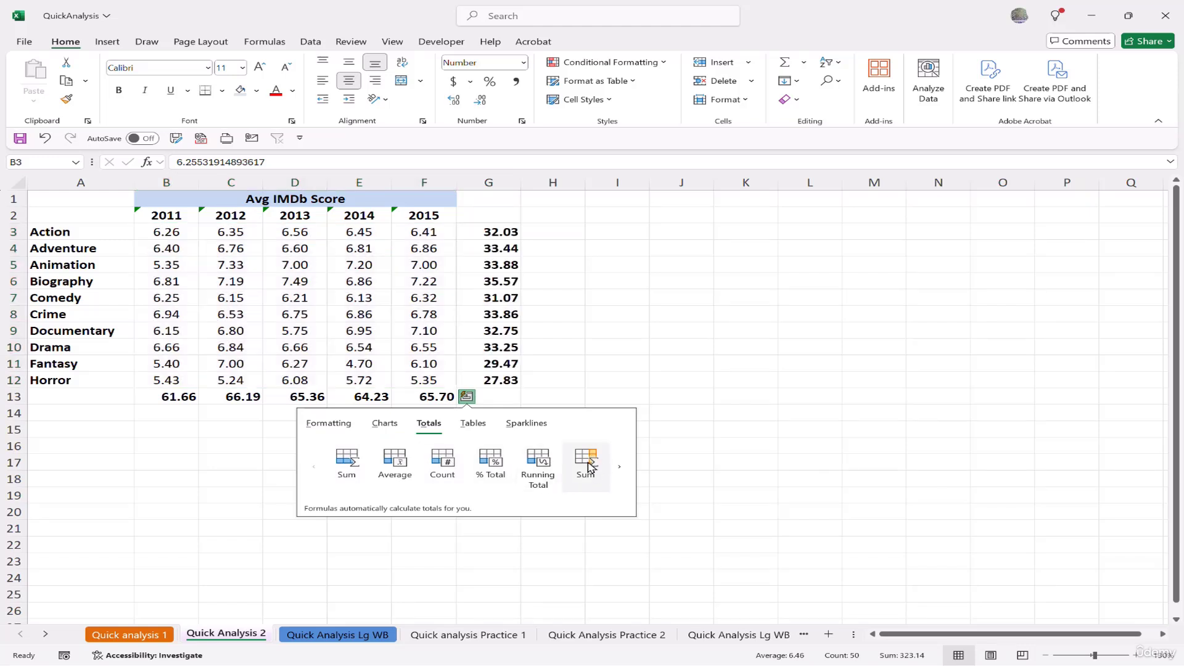
left_click(590, 467)
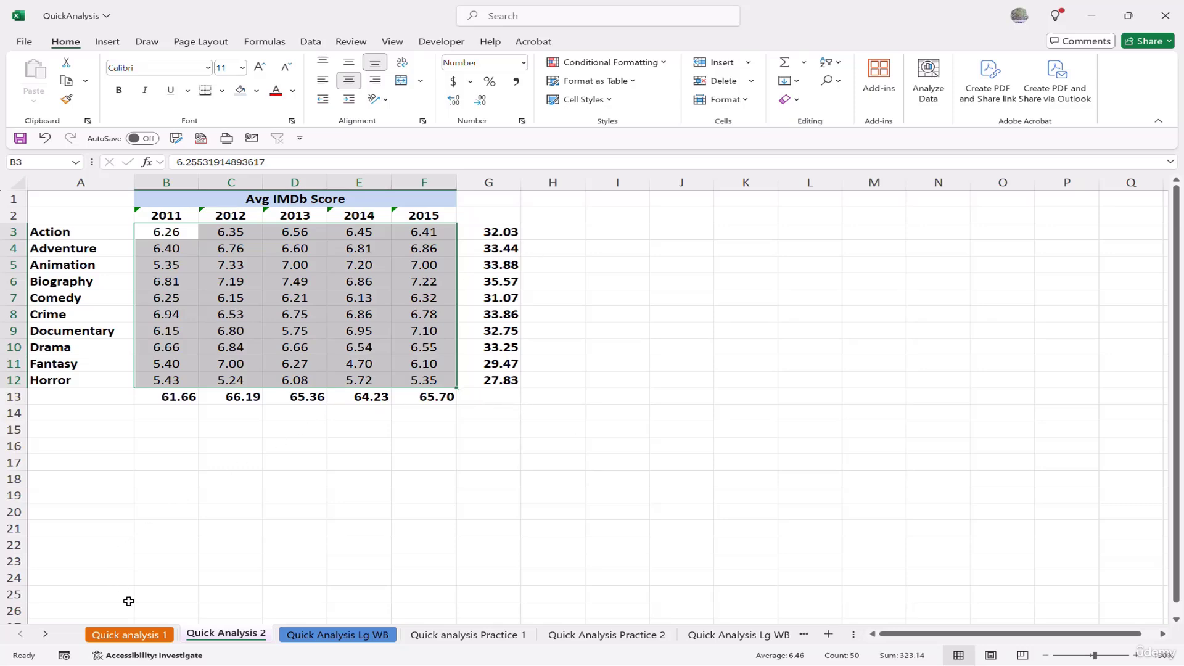
Step: On the Quick analysis 1 sheet, insert a clustered column chart of A2:B7 with Quick Analysis and place it beside the table near row 1
left_click(141, 636)
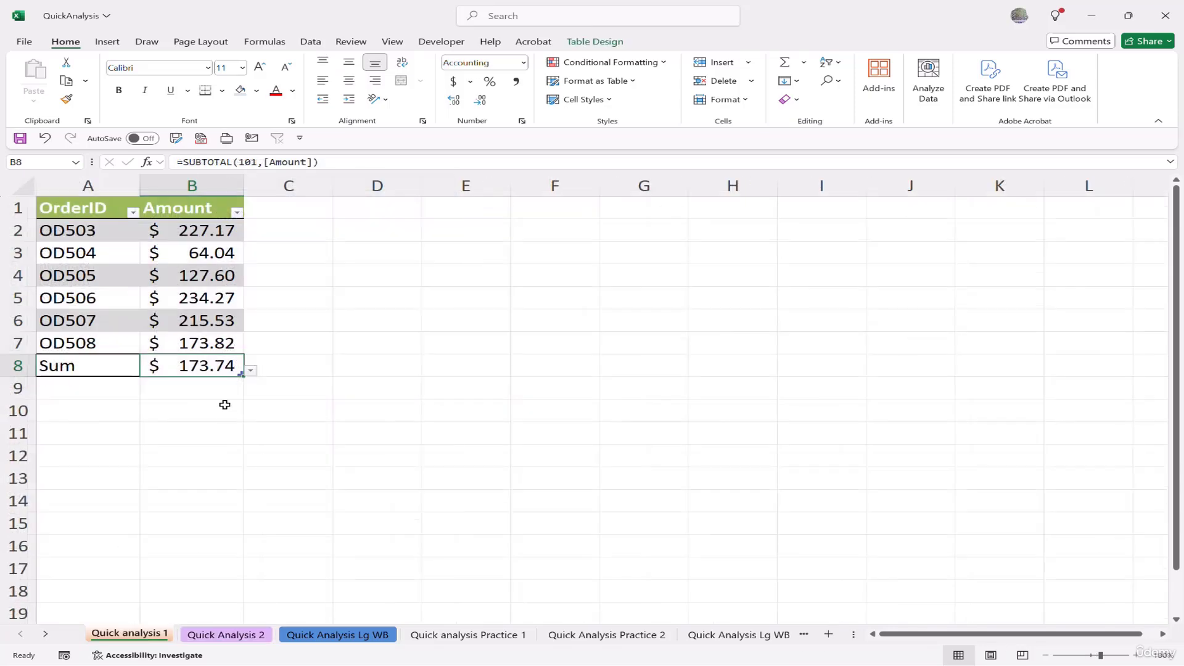
left_click(304, 441)
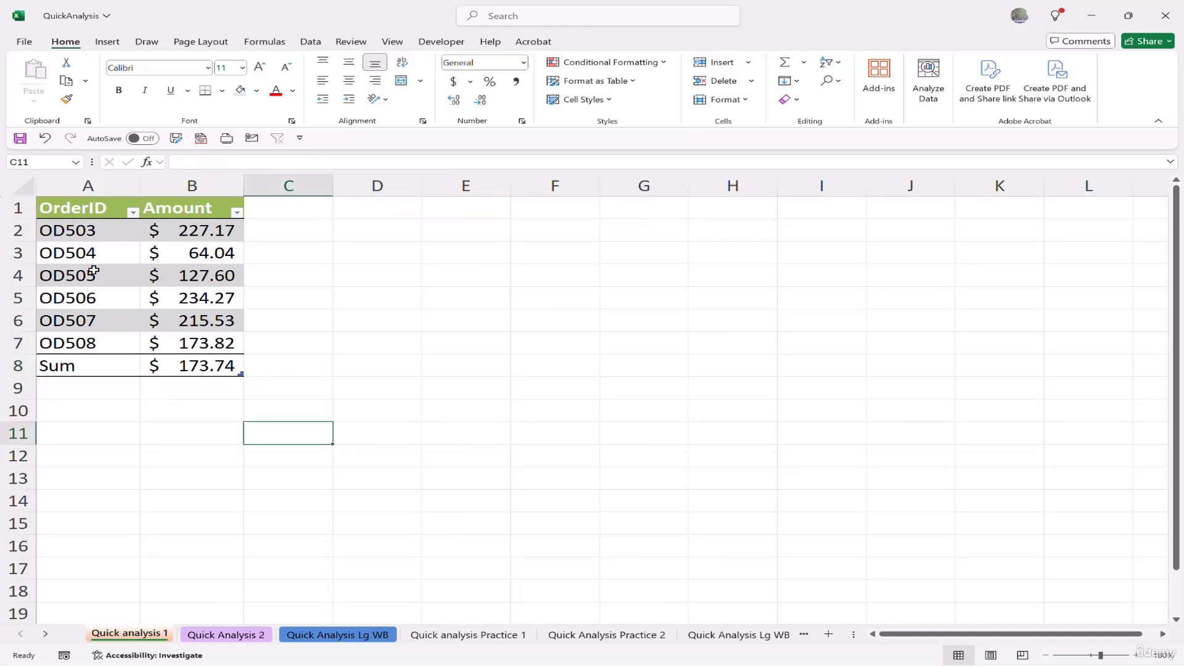
left_click_drag(92, 230, 224, 341)
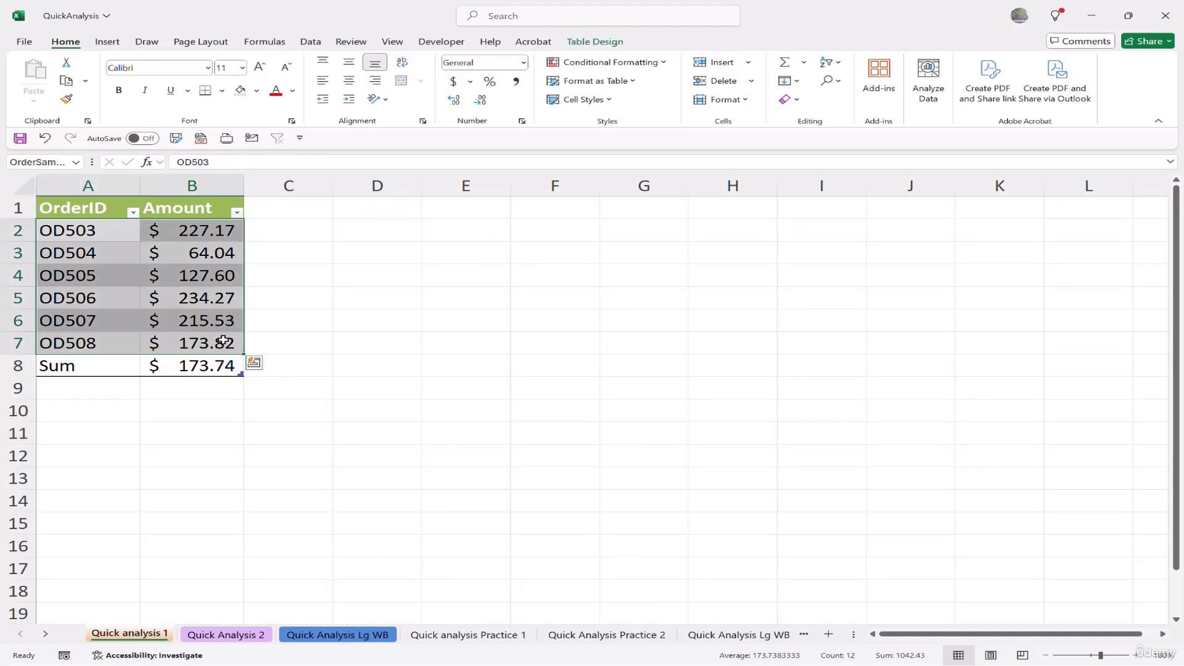
left_click(258, 365)
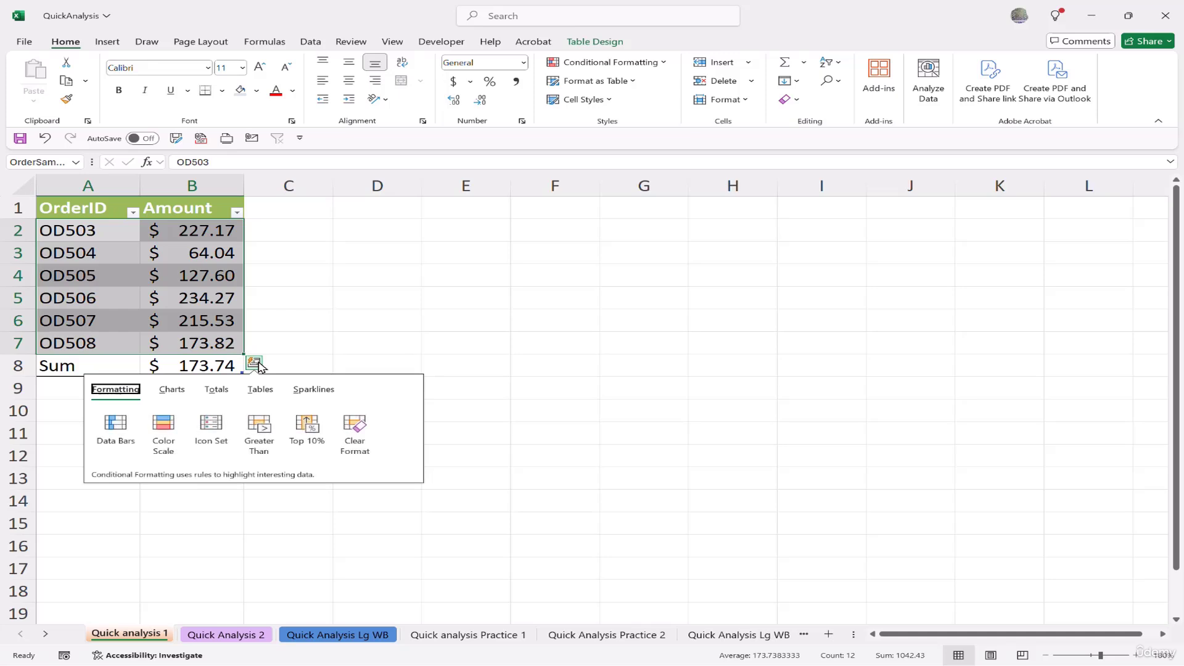
left_click(171, 390)
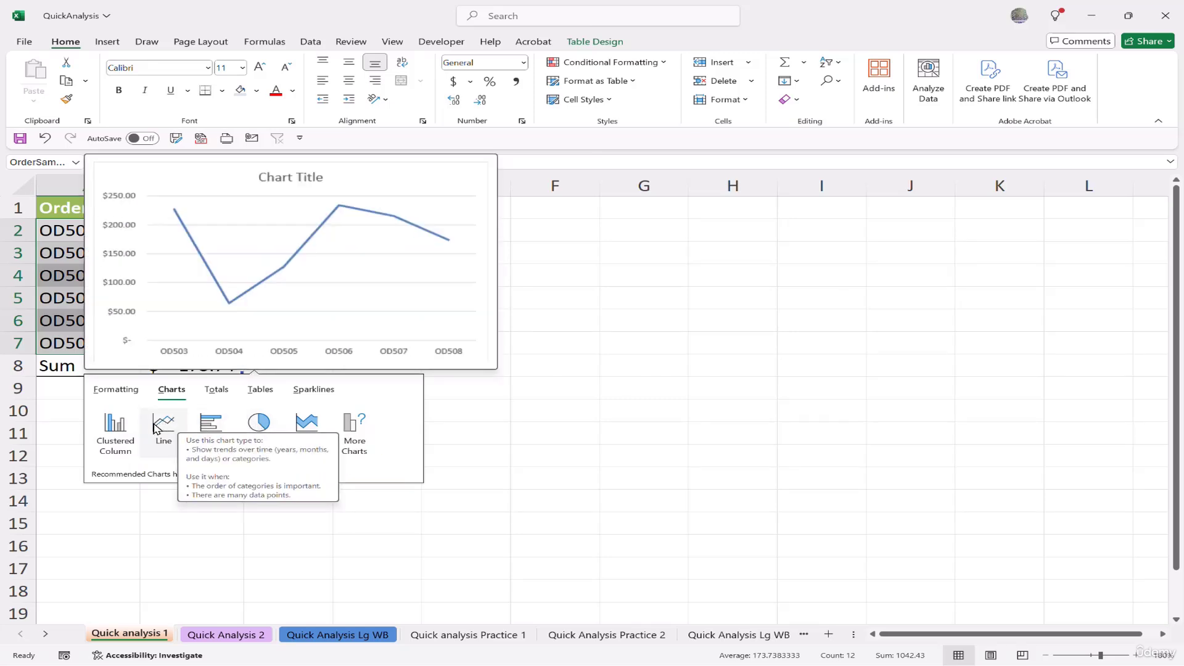
left_click(116, 426)
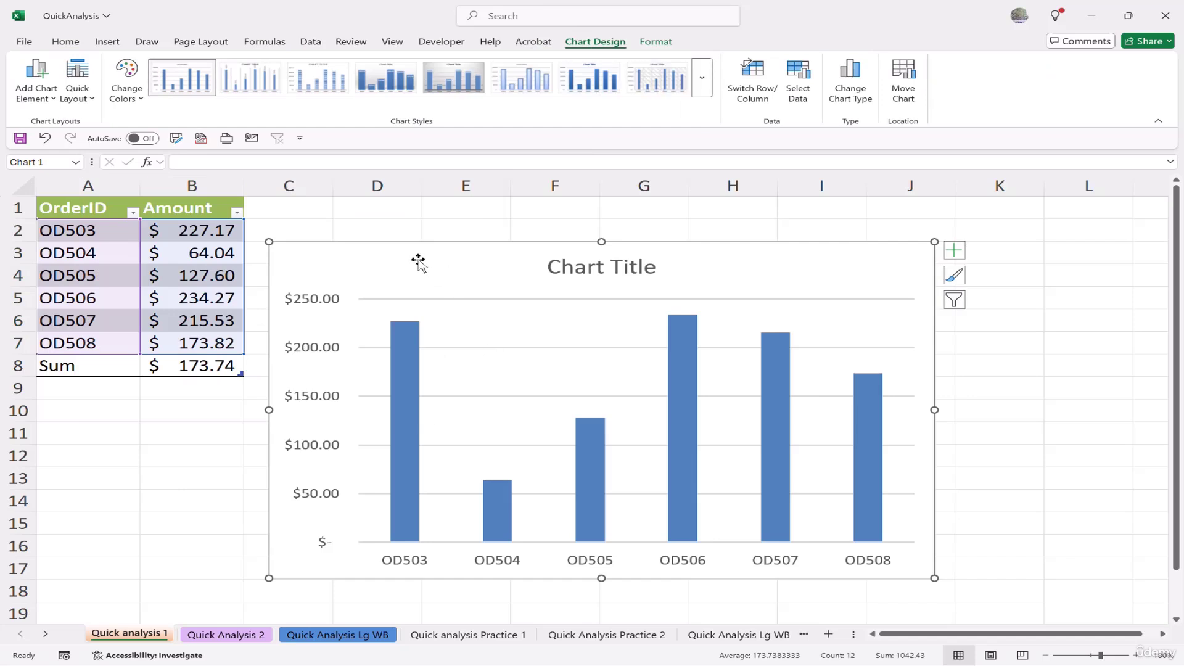
left_click_drag(417, 262, 429, 235)
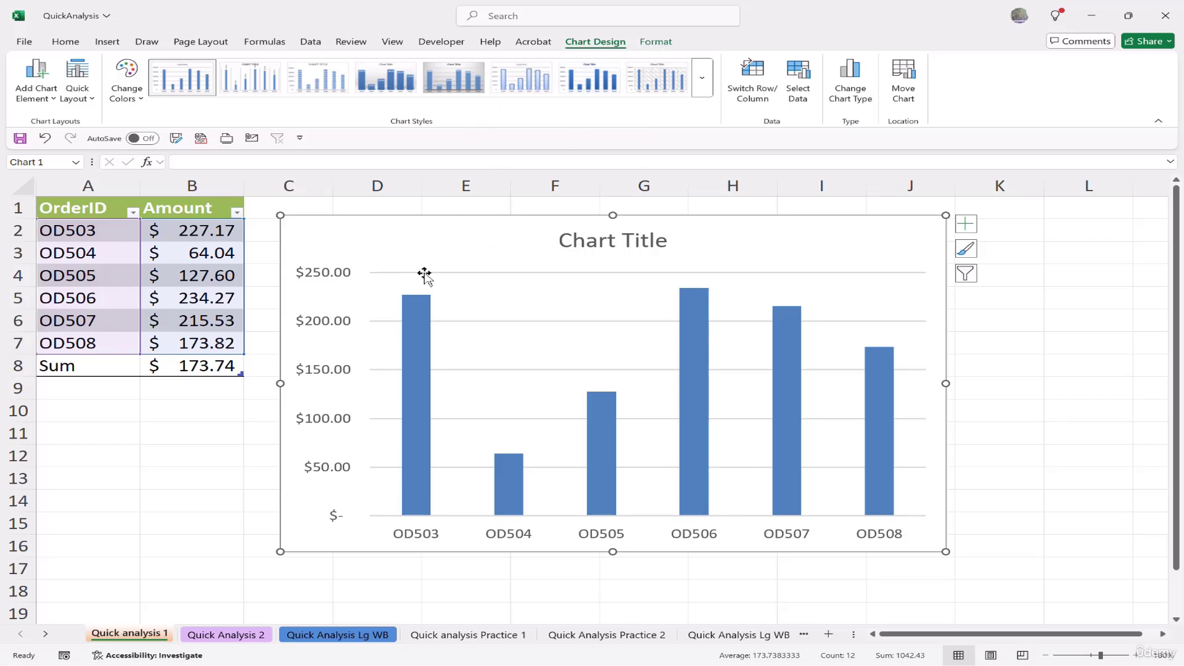
left_click_drag(397, 241, 388, 220)
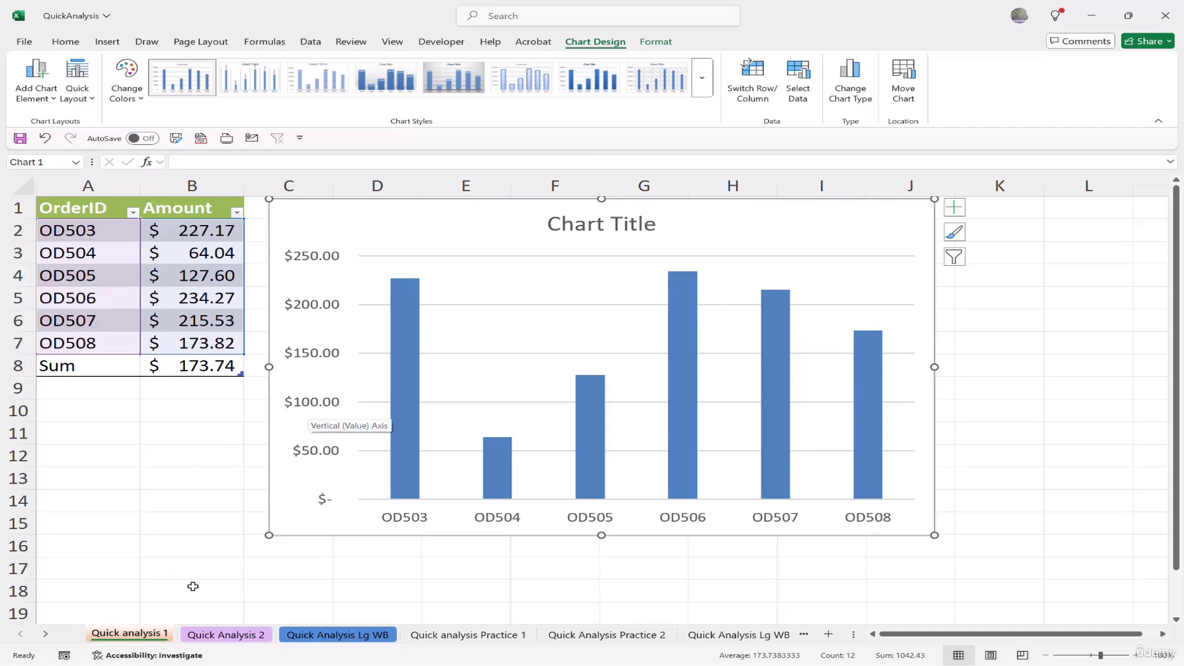
Step: On the Quick Analysis 2 sheet, apply Icon Set formatting to the scores in B3:F12 with Quick Analysis
left_click(238, 632)
left_click(339, 481)
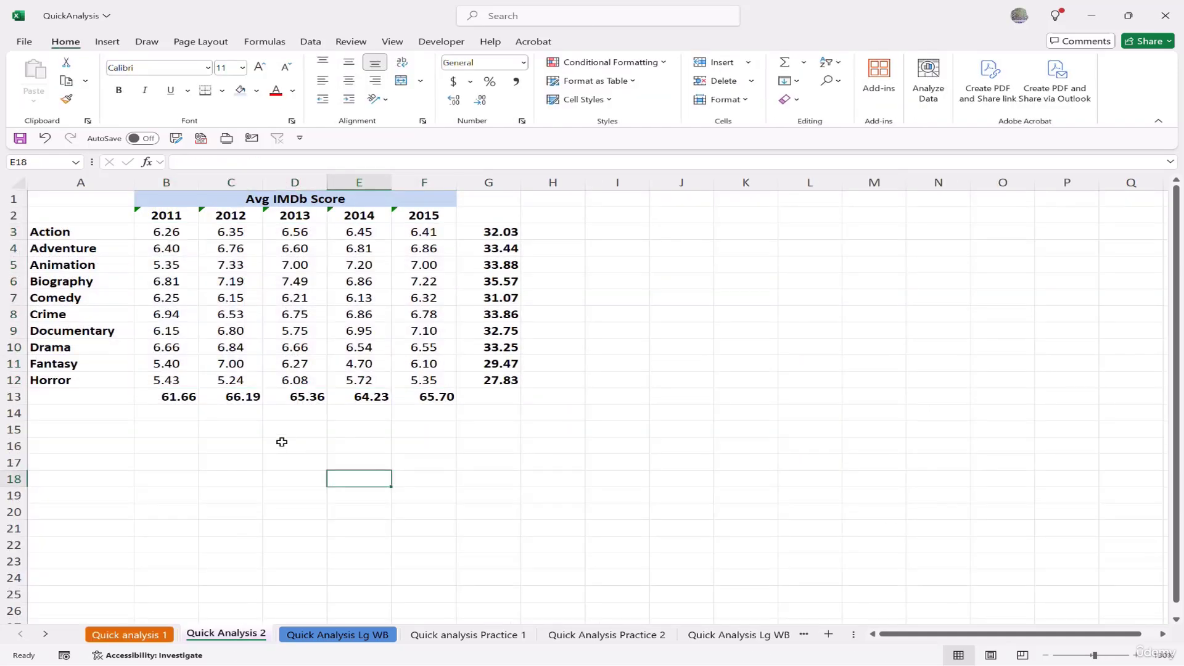
left_click_drag(168, 232, 425, 379)
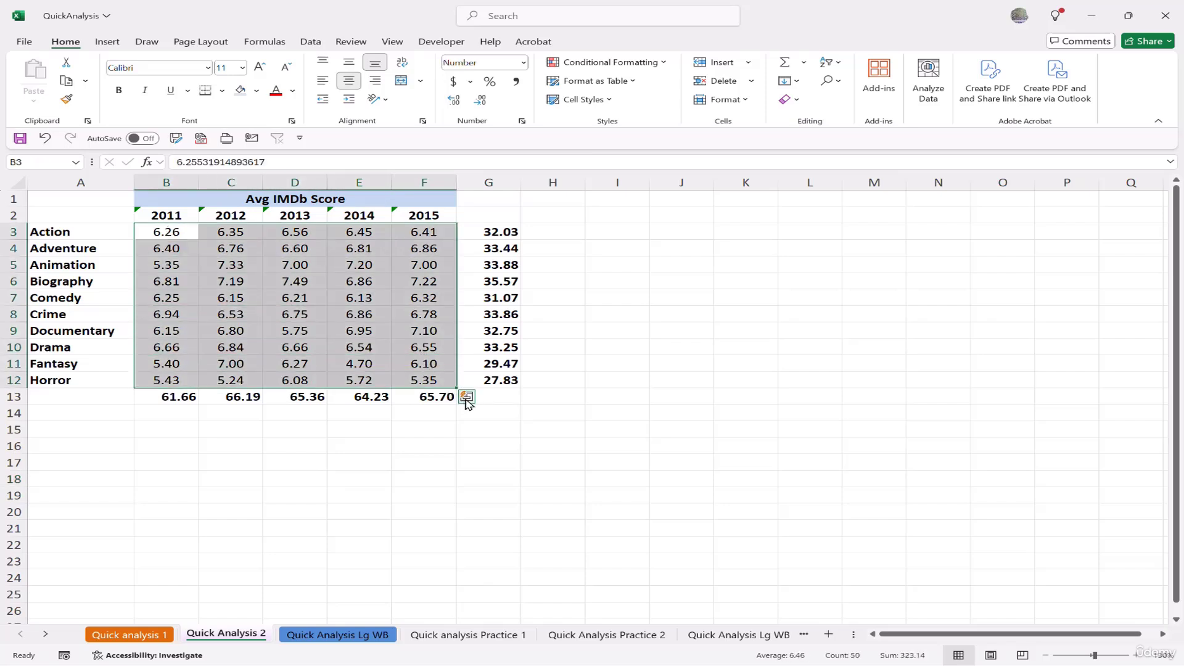
left_click(467, 398)
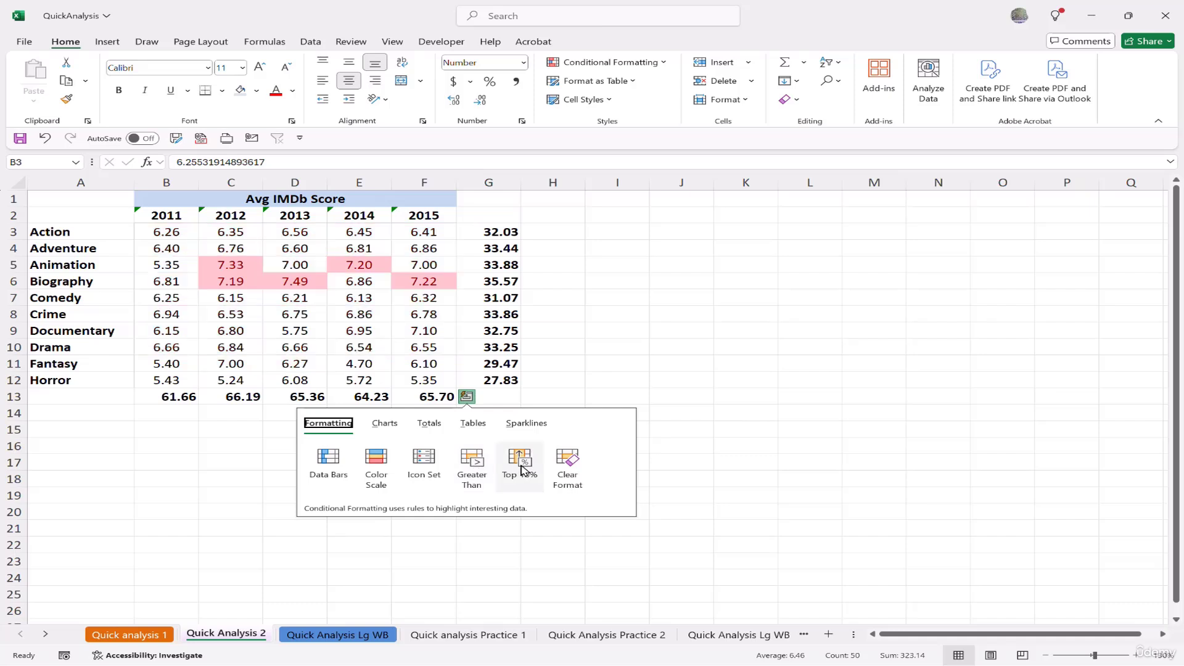
left_click(423, 461)
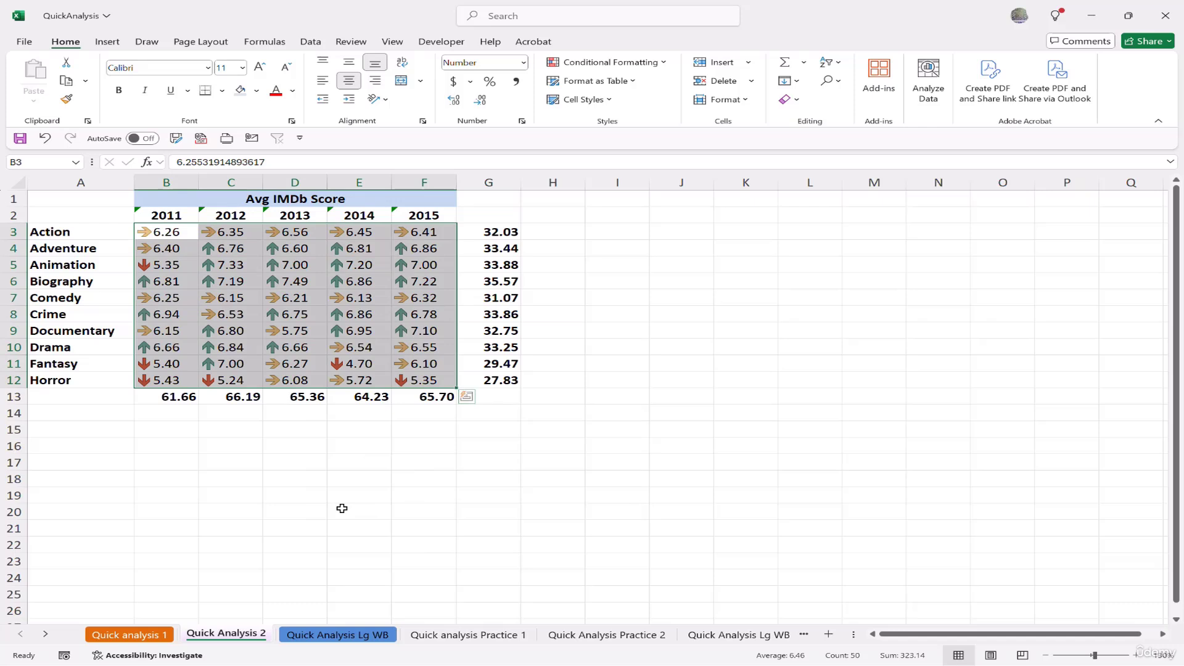
Step: Review the icon set rule for the selected scores in the Conditional Formatting Rules Manager
left_click(609, 65)
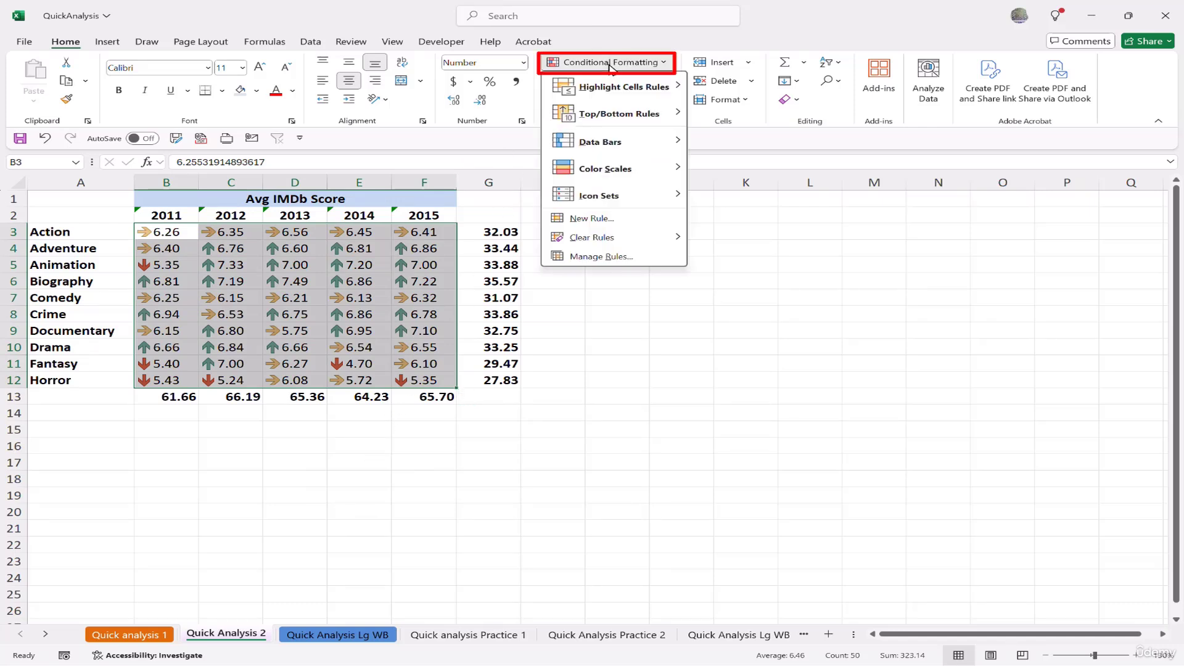
left_click(589, 257)
left_click(596, 188)
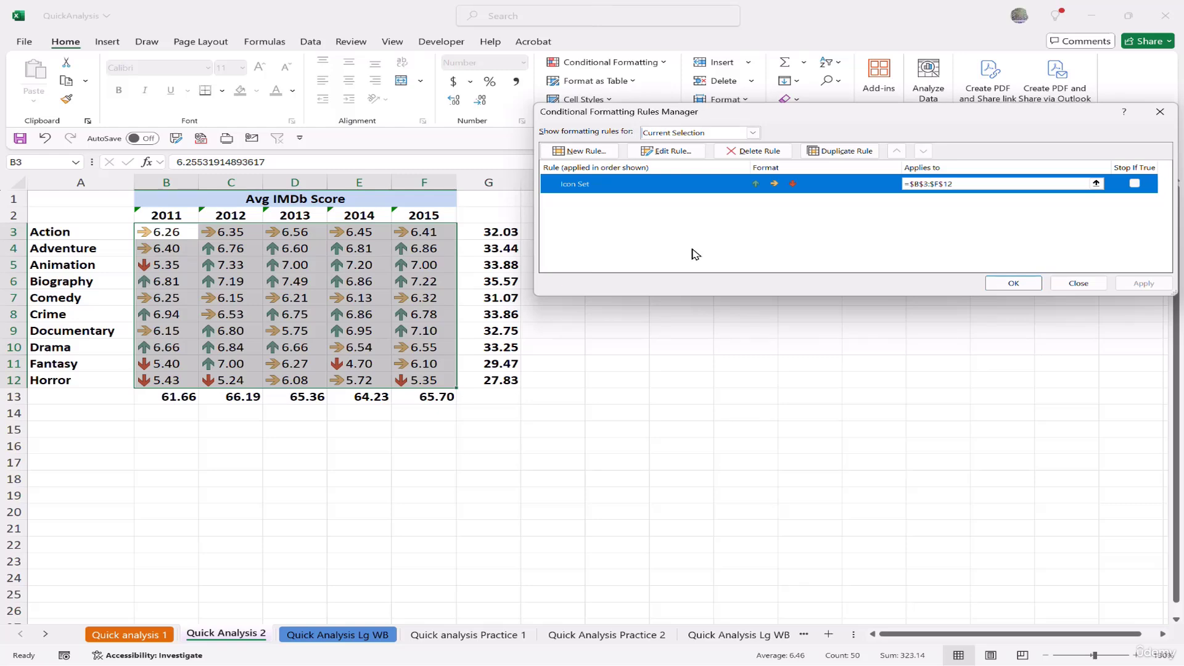
left_click(1014, 284)
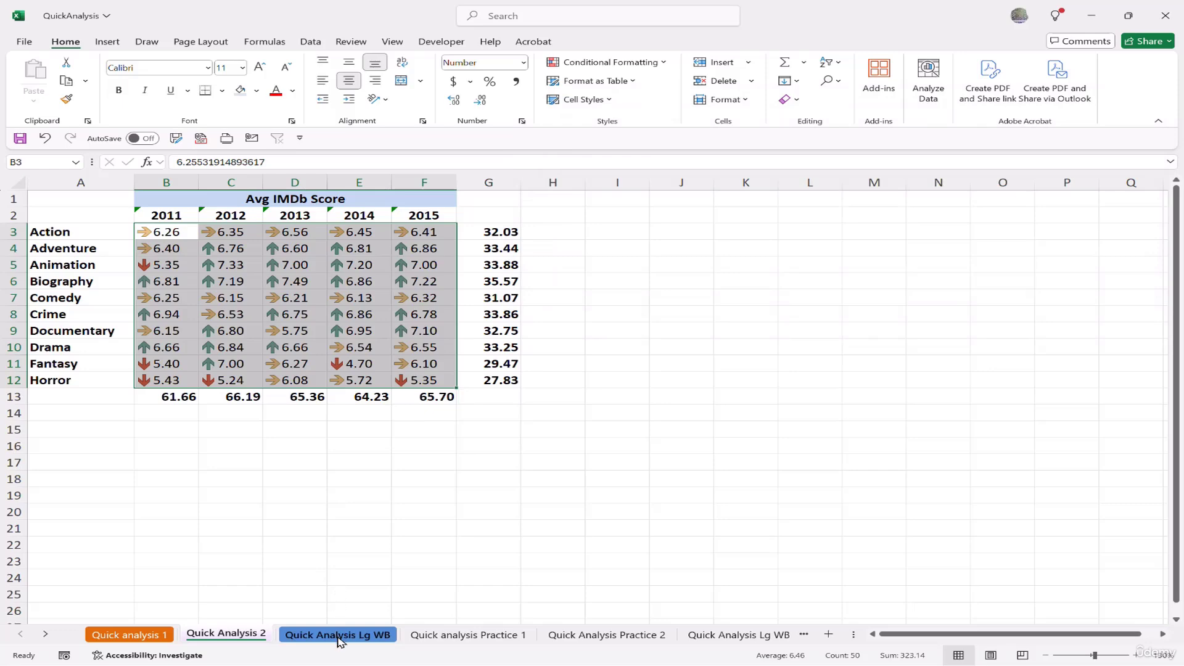
Step: On the Quick Analysis Lg WB sheet, add Line sparklines for the monthly sales in B4:M183 with Quick Analysis
left_click(337, 635)
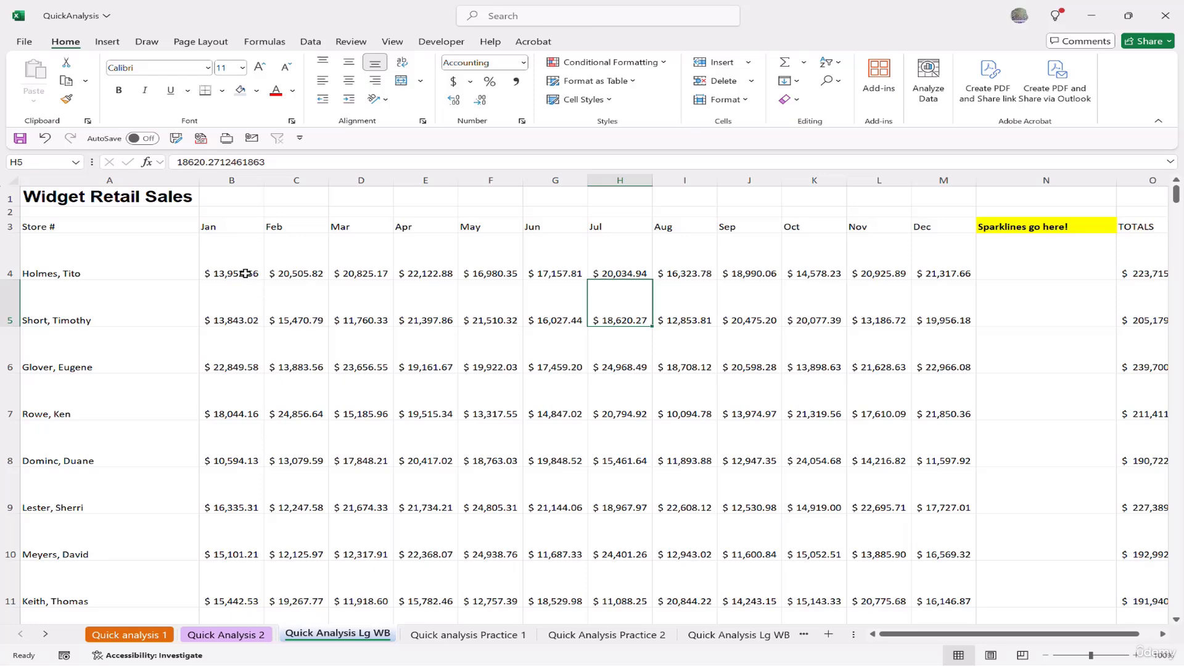
left_click_drag(234, 265, 931, 267)
key("ctrl+shift+Down")
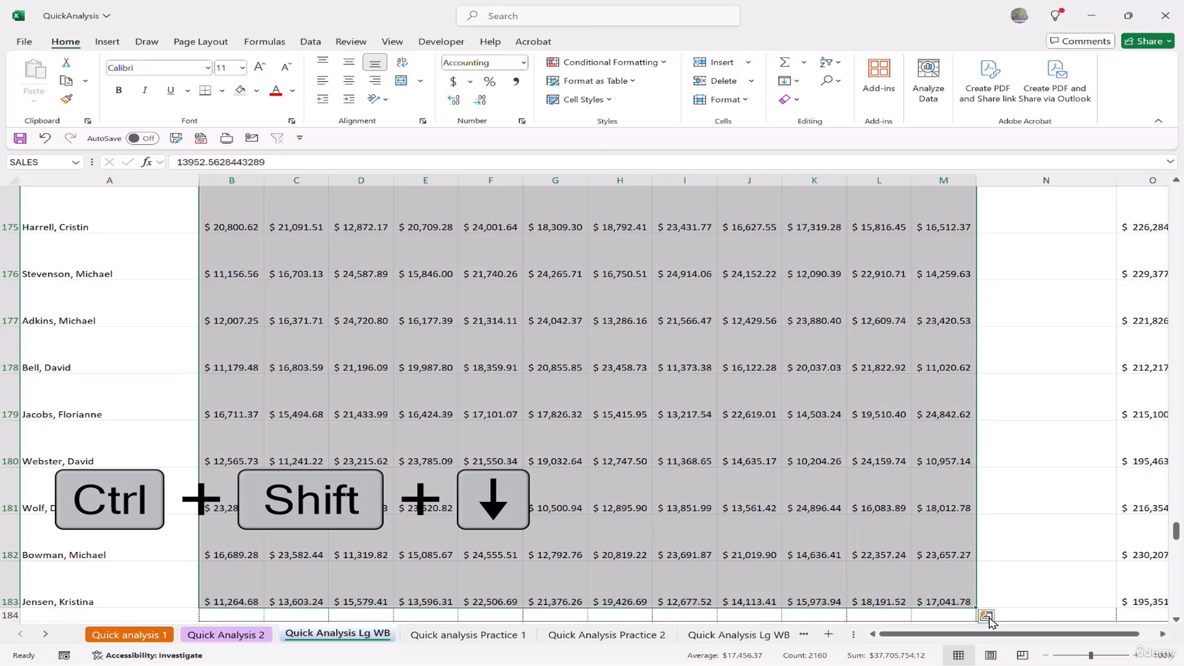
left_click(987, 616)
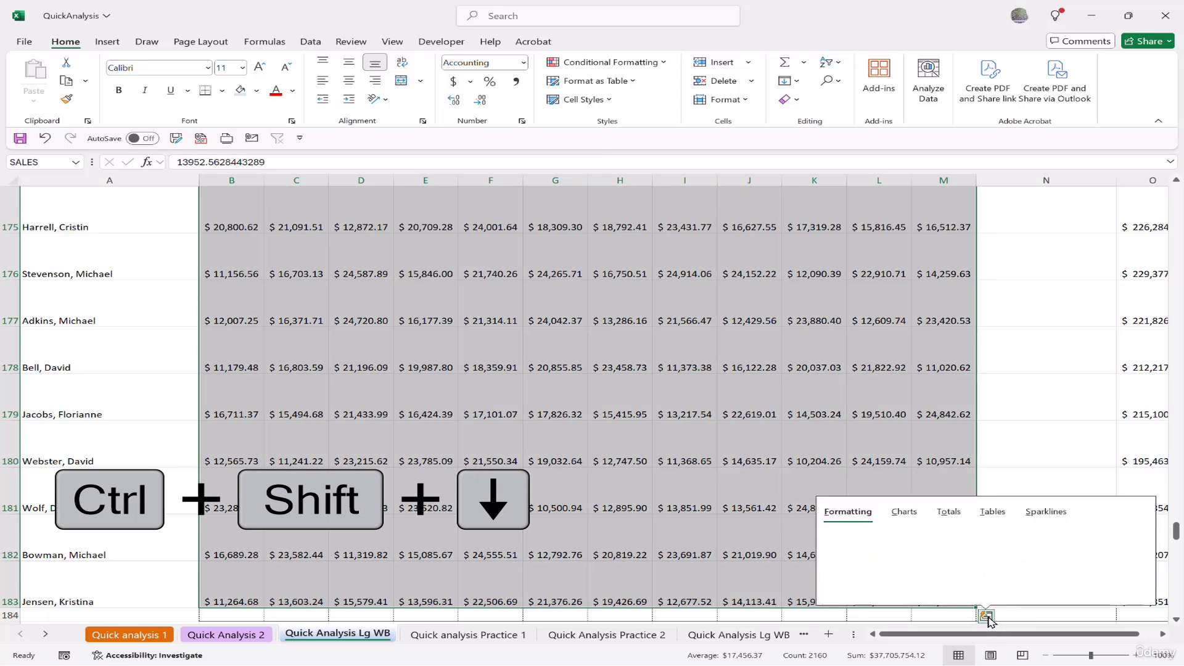
left_click(1046, 512)
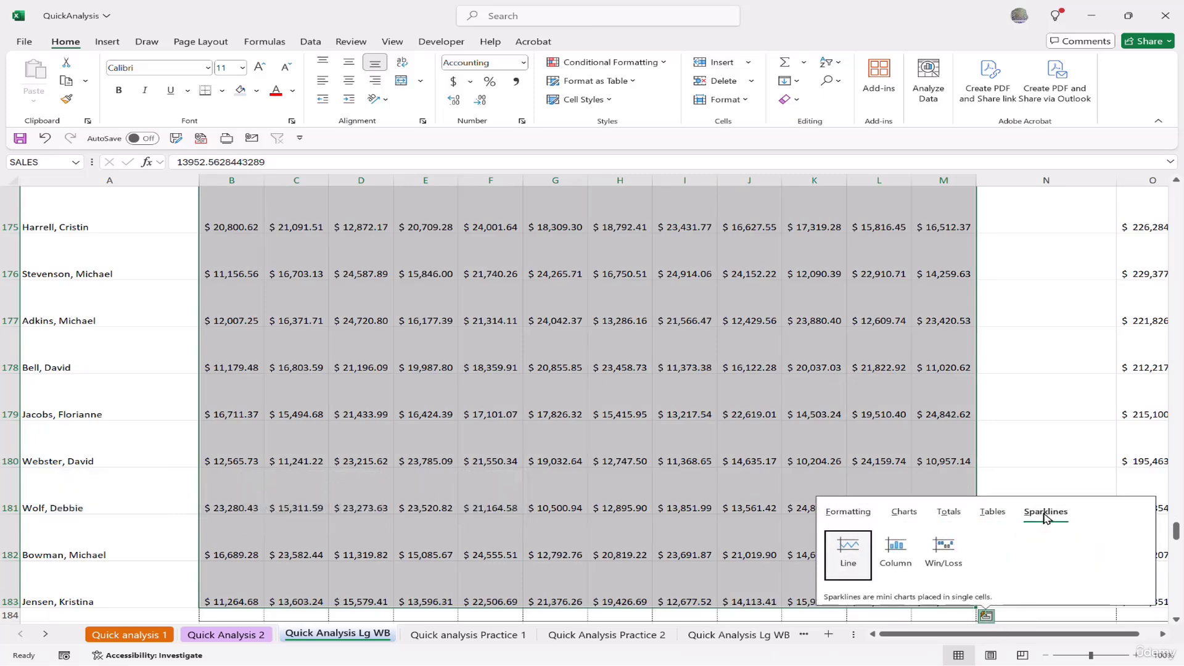
left_click(848, 557)
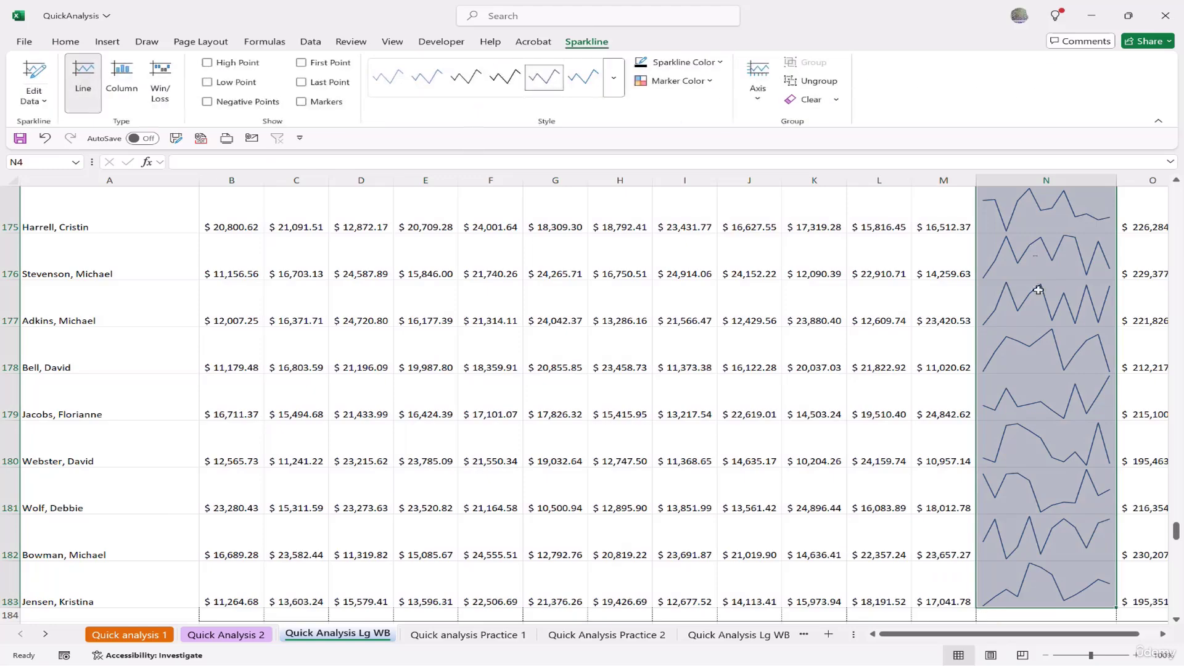
Step: Change the sparklines in column N to the Column type and set their color to standard red
left_click_drag(1177, 534, 1177, 190)
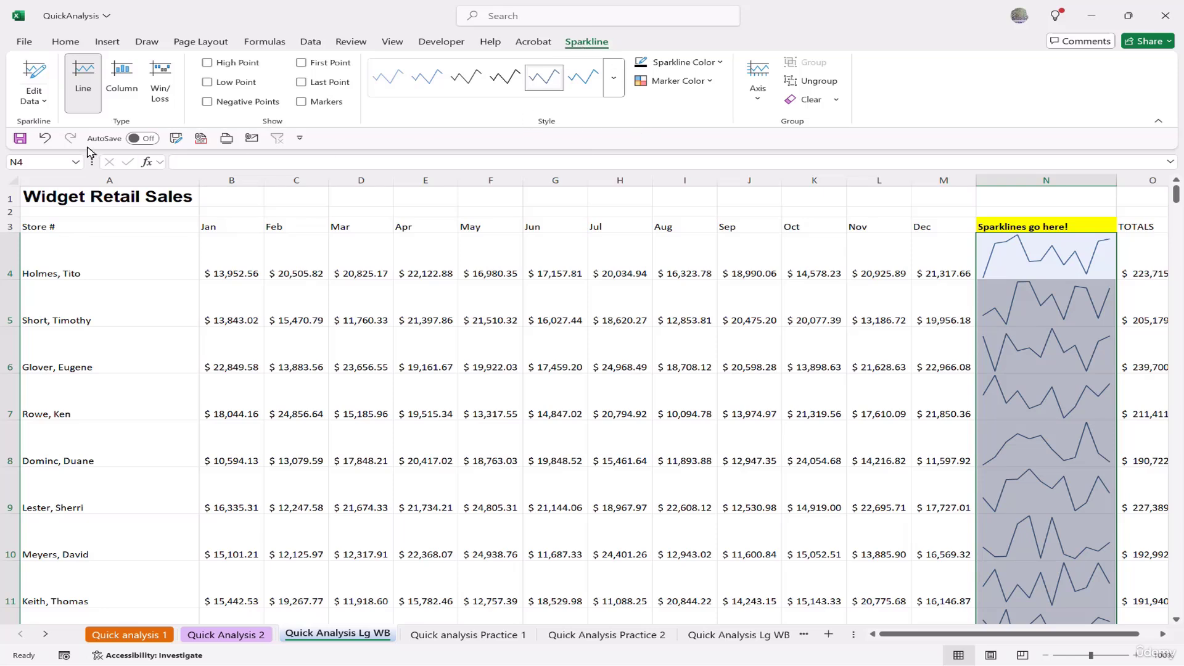
left_click(123, 90)
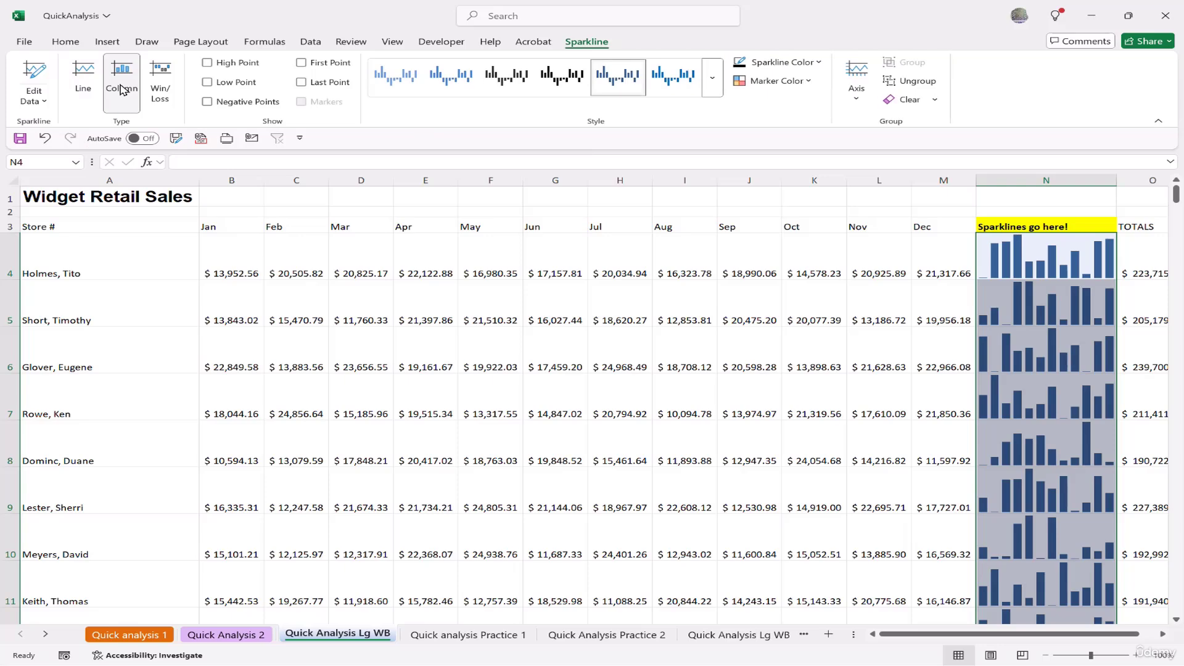
left_click(84, 79)
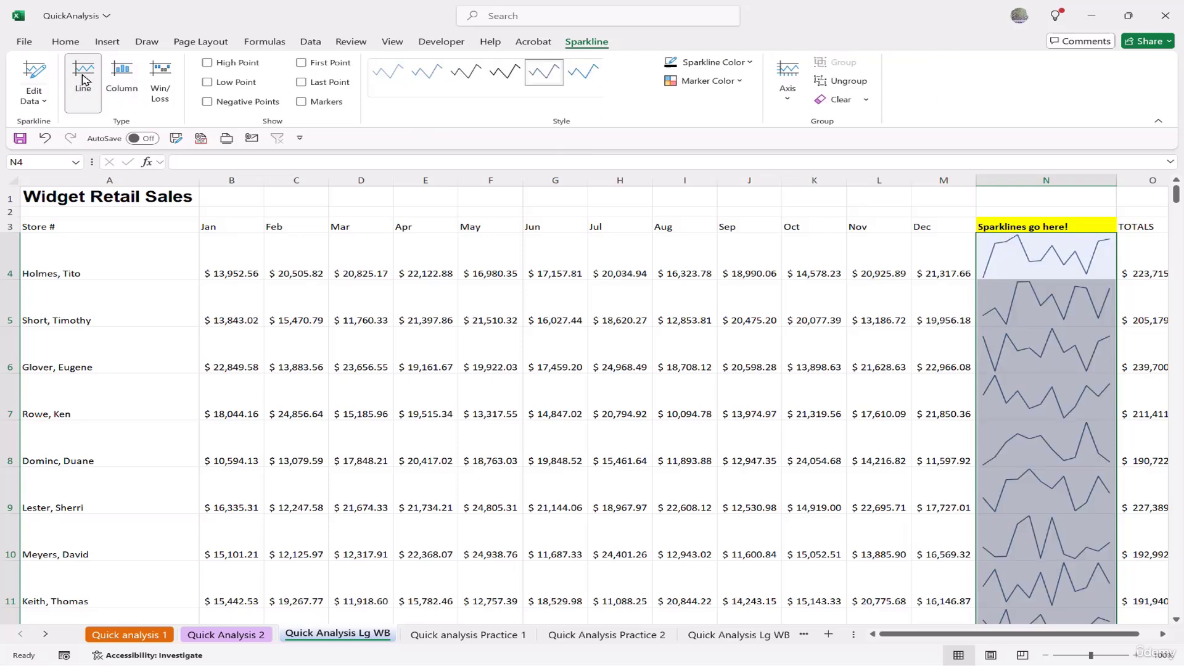
left_click(121, 86)
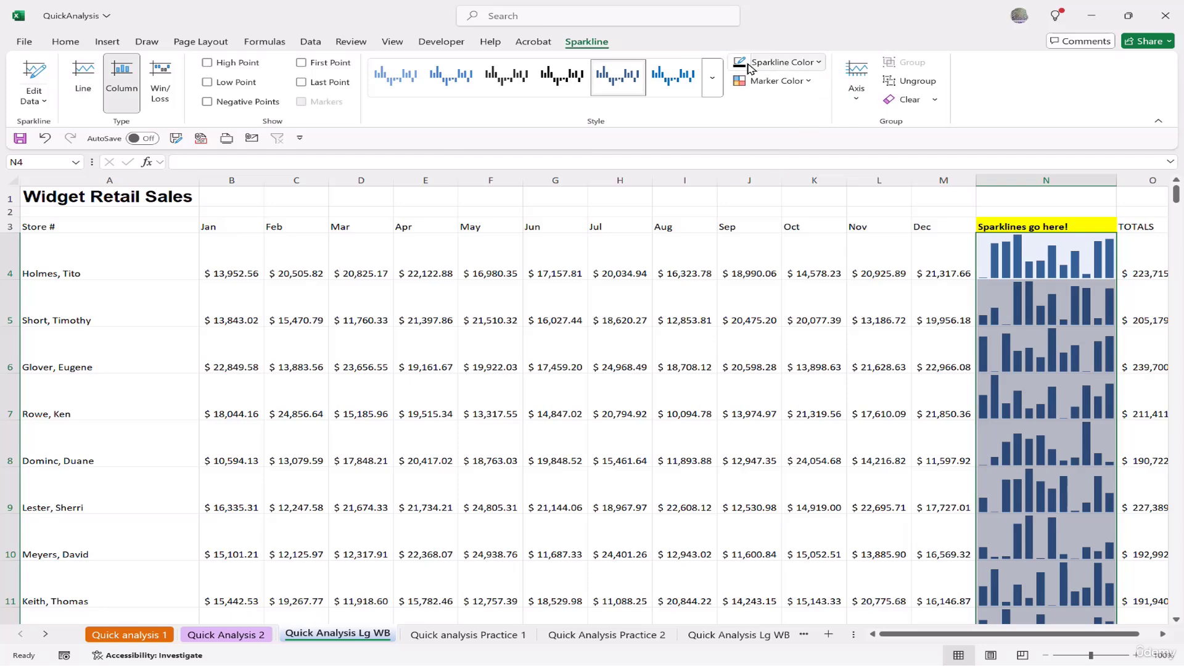
left_click(819, 63)
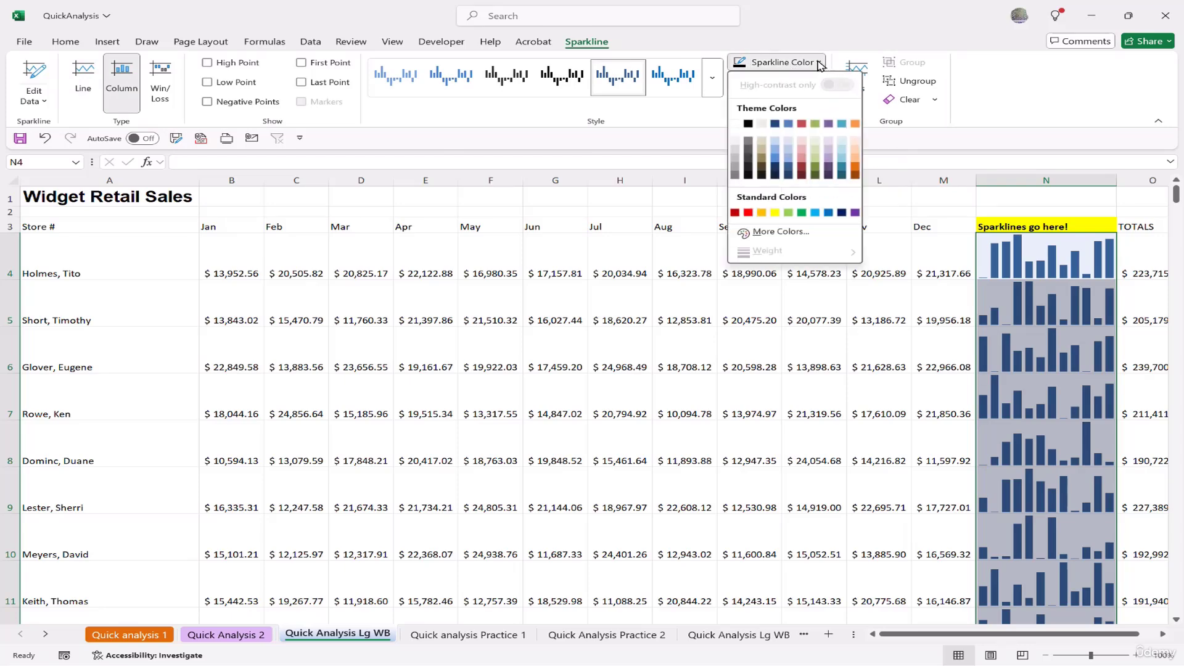
left_click(748, 212)
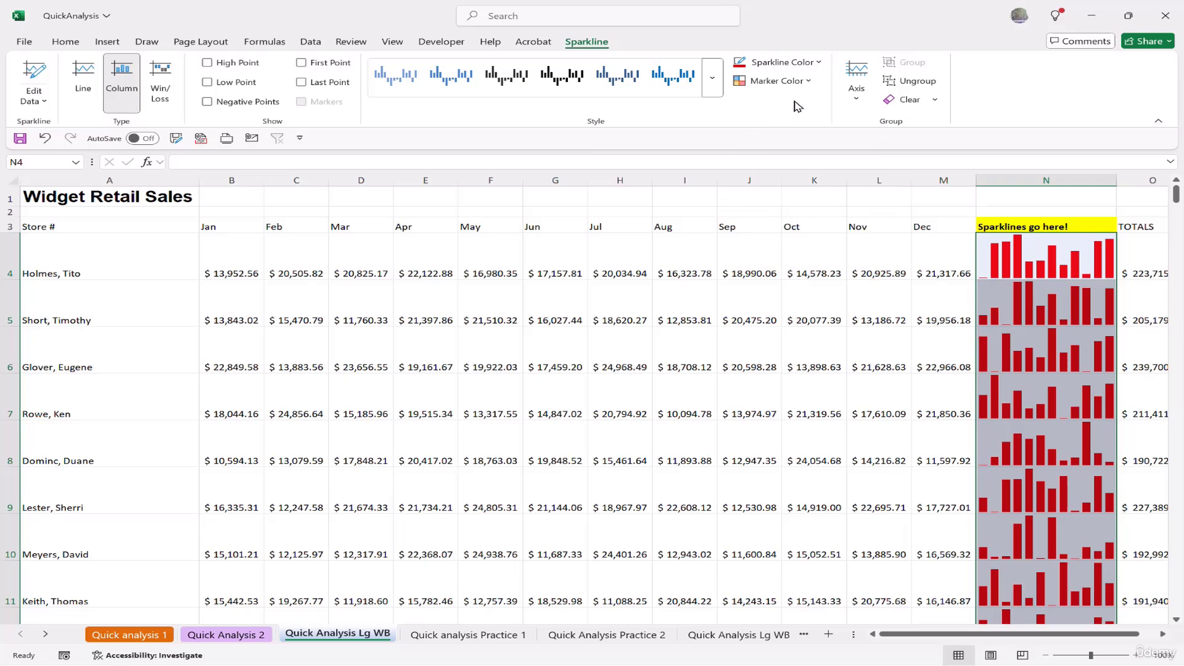
Step: Set the sparklines' High Point marker color to olive green and the Low Point marker color to standard yellow
left_click(807, 81)
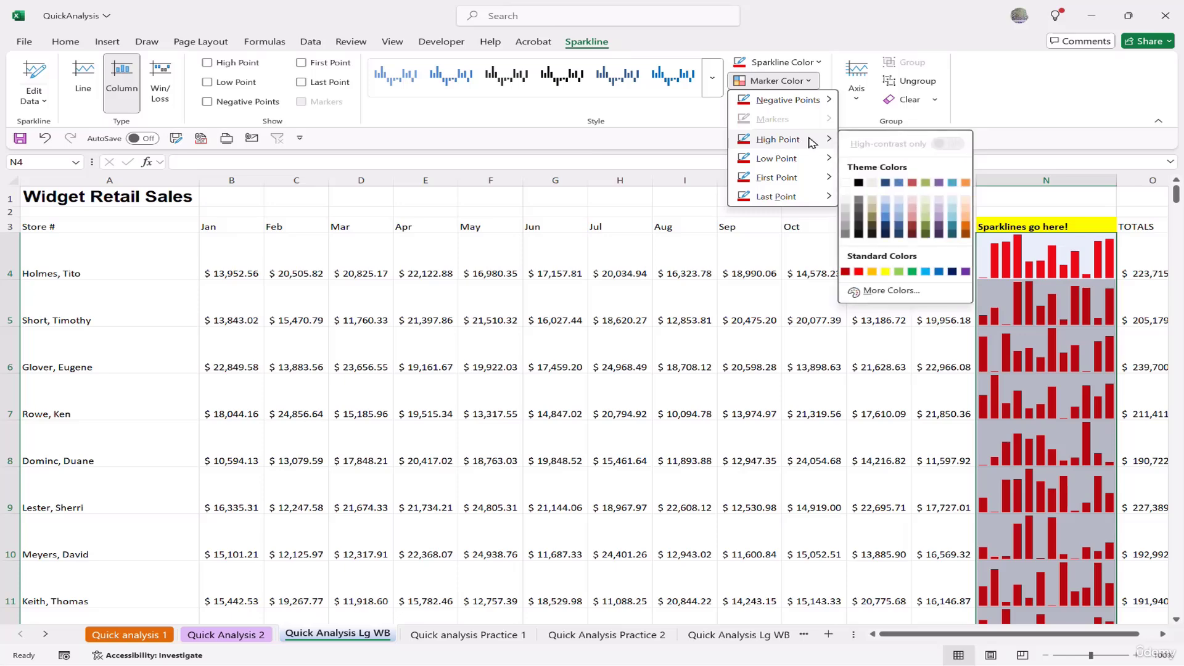
left_click(924, 224)
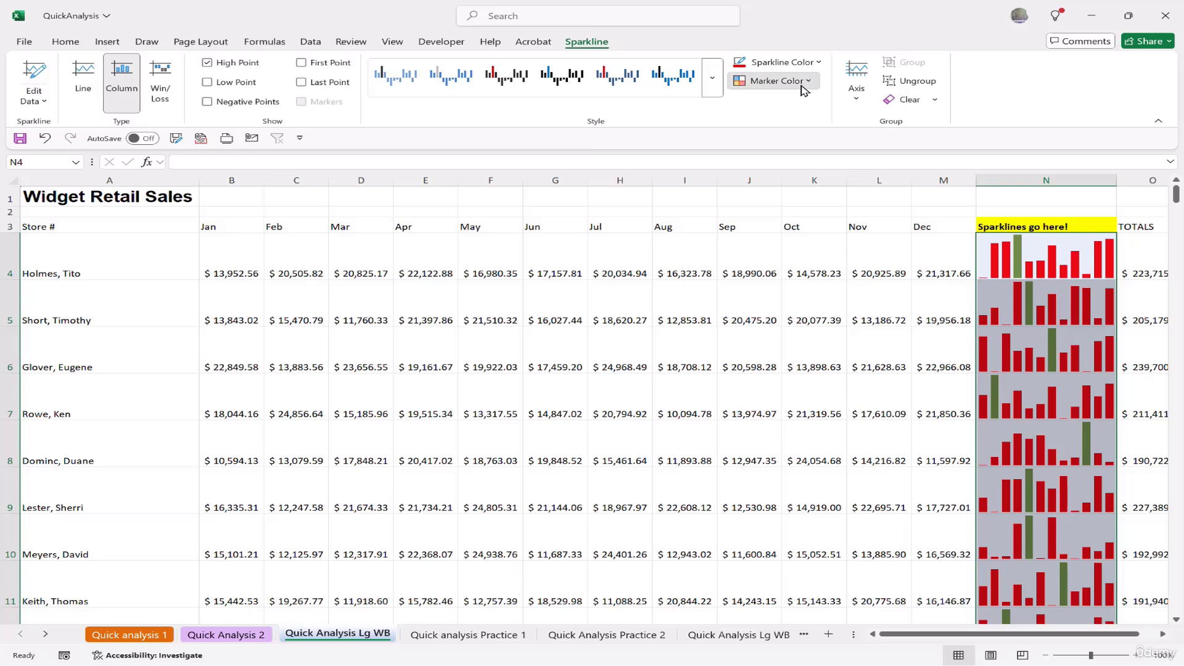
left_click(776, 81)
mouse_move(781, 181)
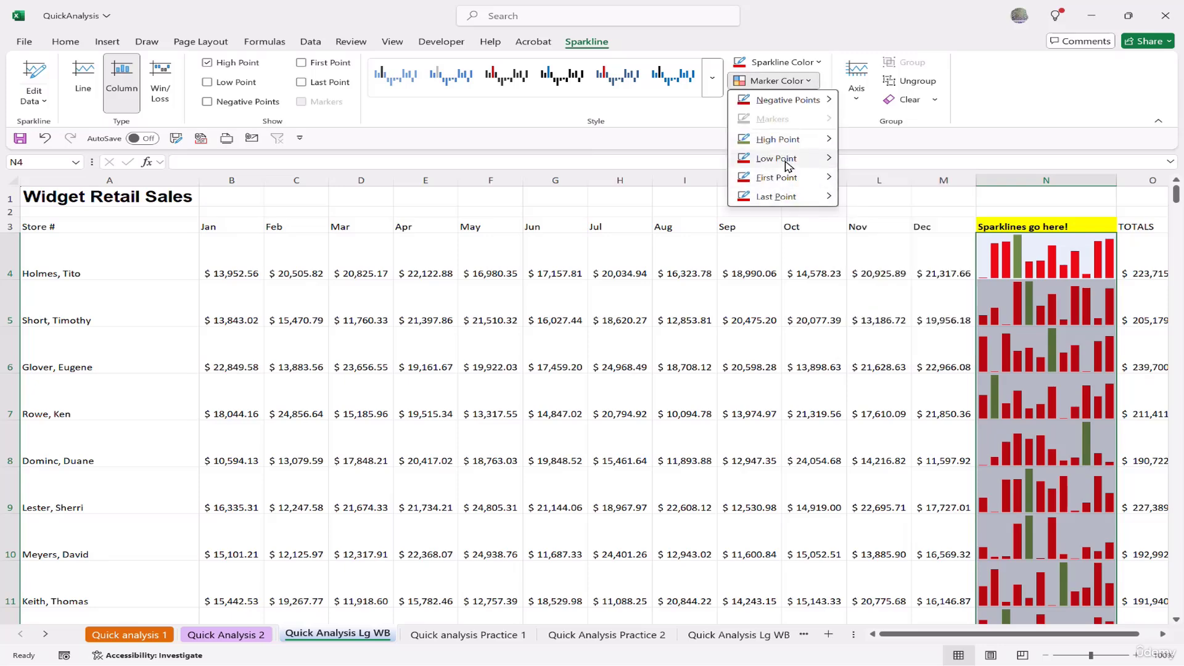
mouse_move(778, 158)
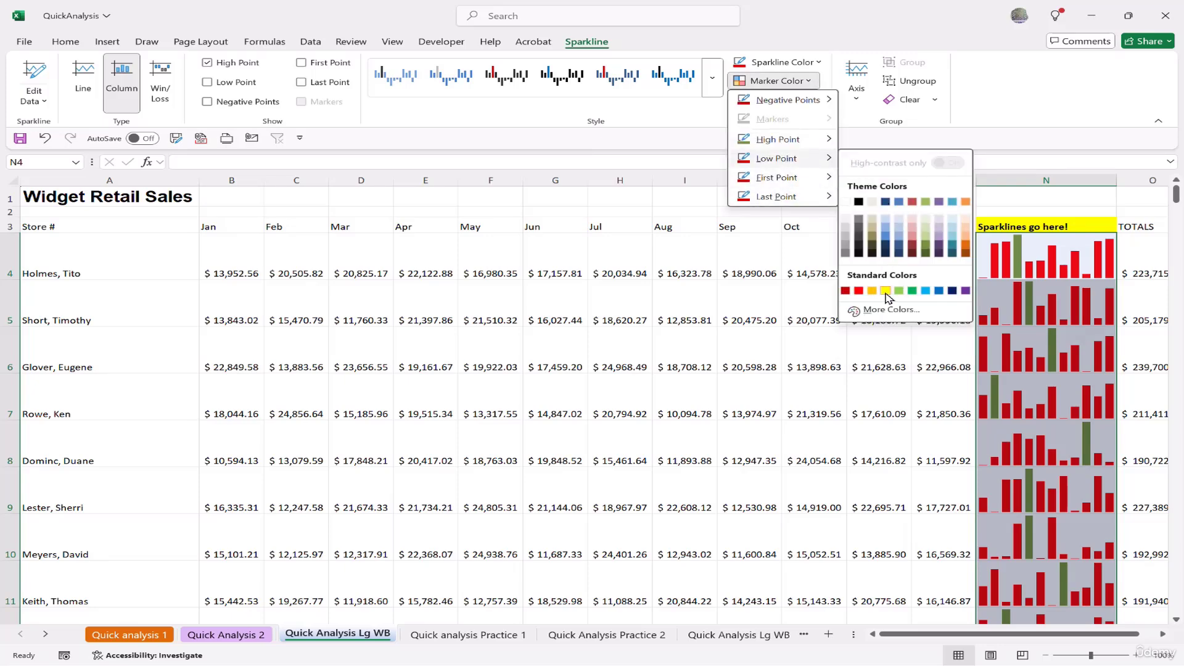
left_click(886, 293)
left_click(762, 308)
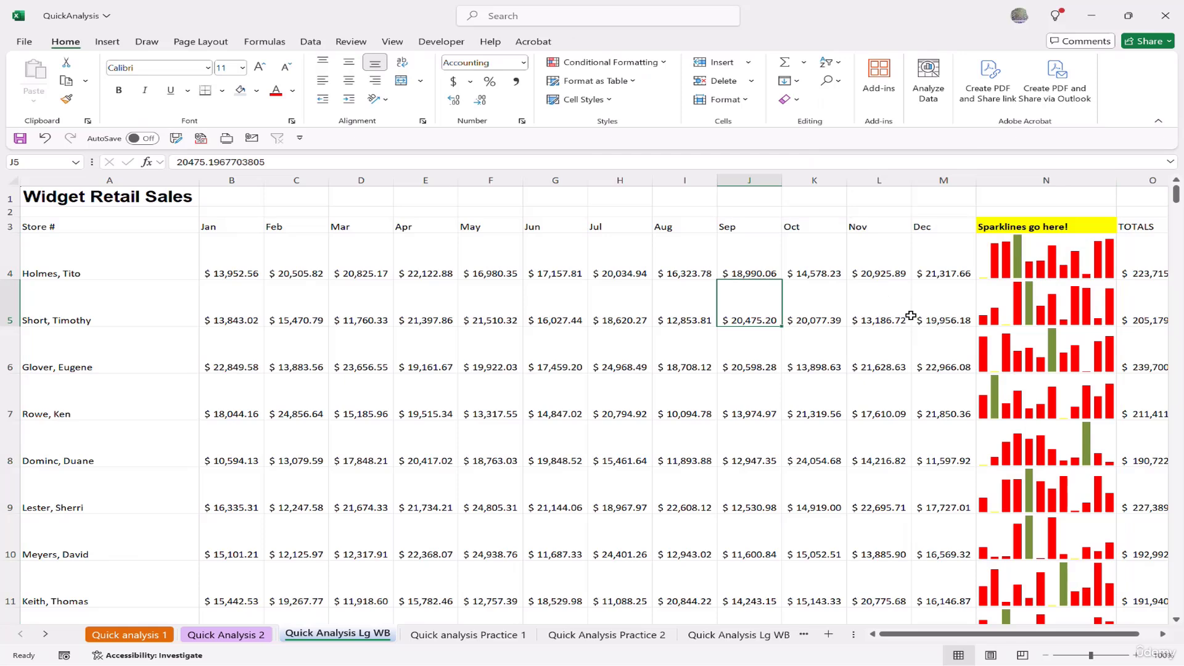